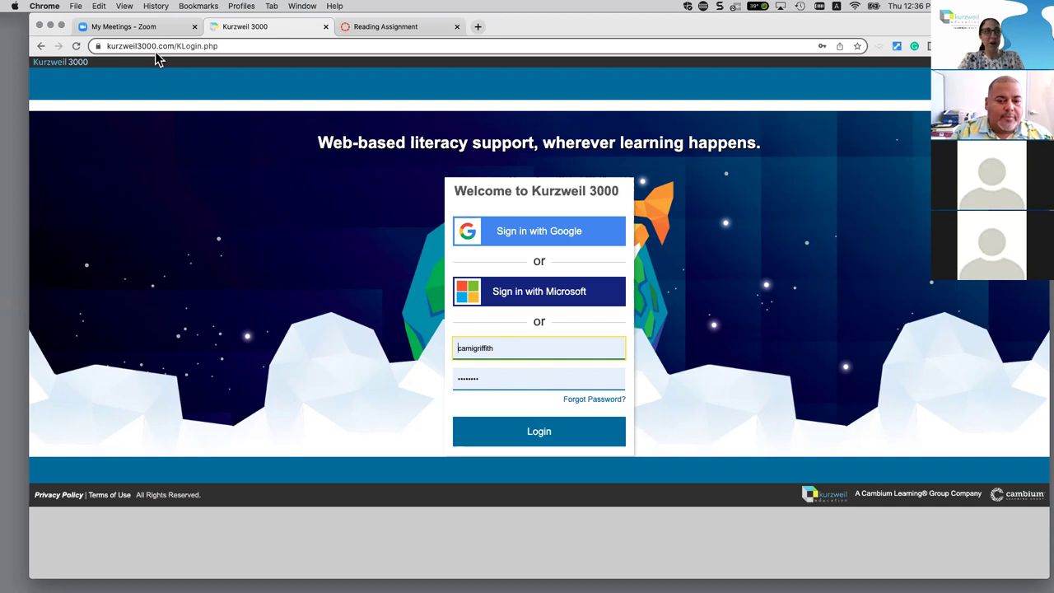
- Sign in with the entered account details to reach the Universal Library home folders
{"action": "left_click", "coordinate": [509, 431]}
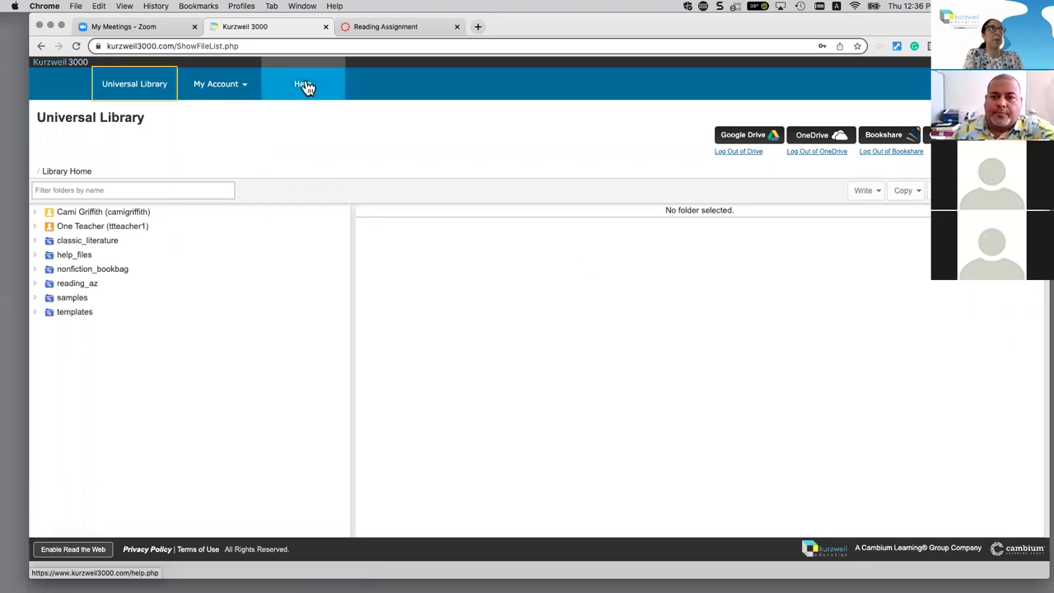
{"action": "mouse_move", "coordinate": [224, 89]}
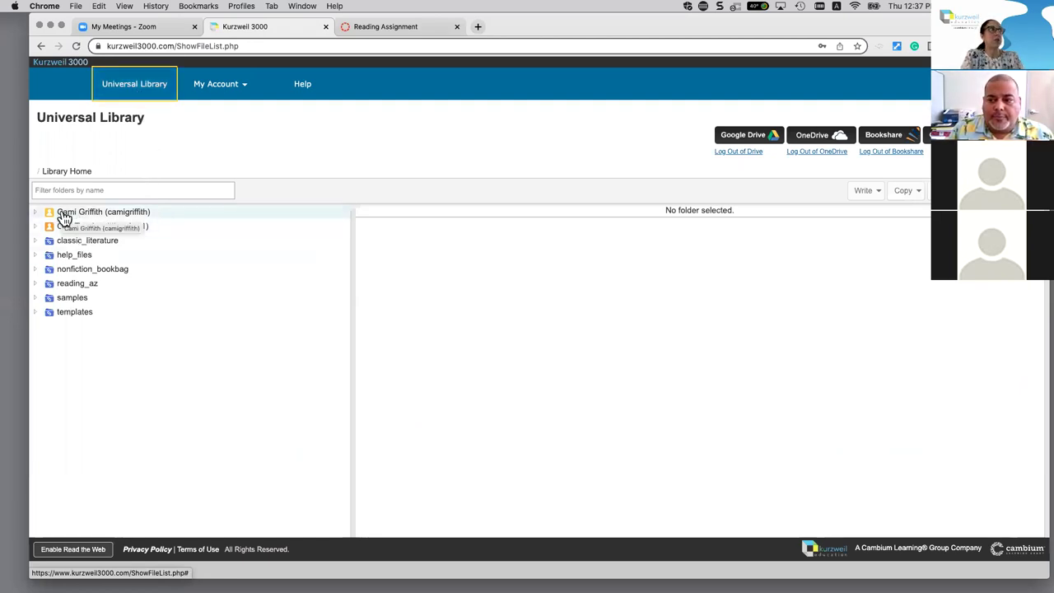
- Expand your user folder and then public, and open the biology folder to list plantdiversity.pdf.kes
{"action": "left_click", "coordinate": [37, 213]}
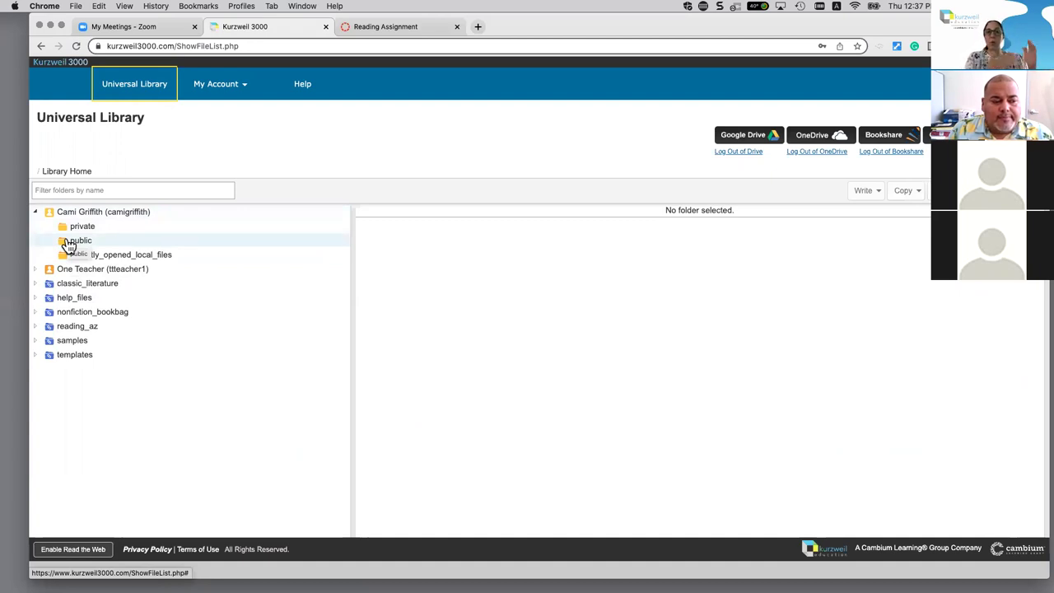
{"action": "left_click", "coordinate": [69, 246]}
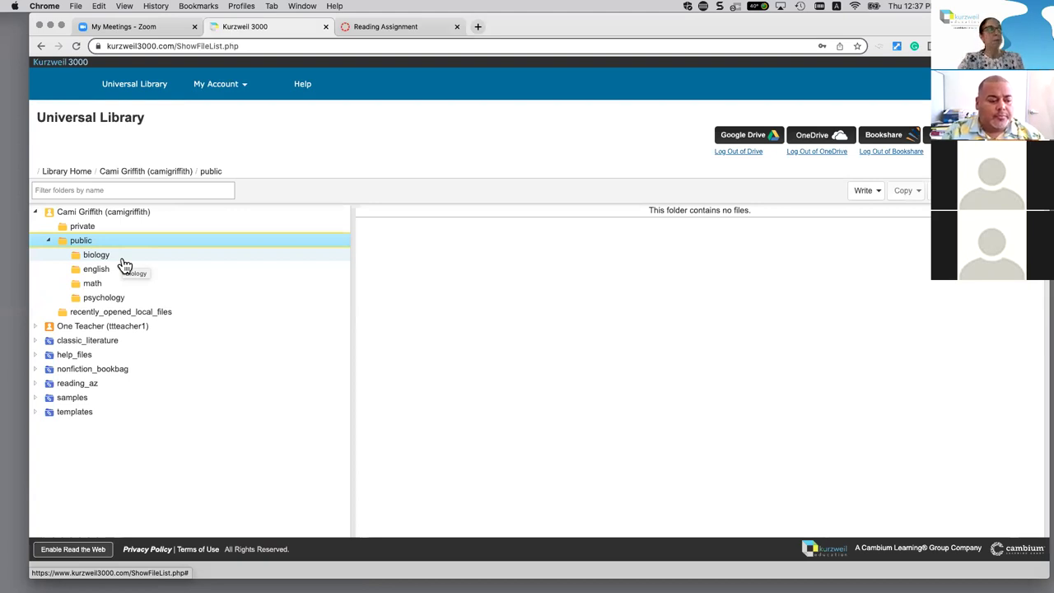
{"action": "left_click", "coordinate": [123, 262]}
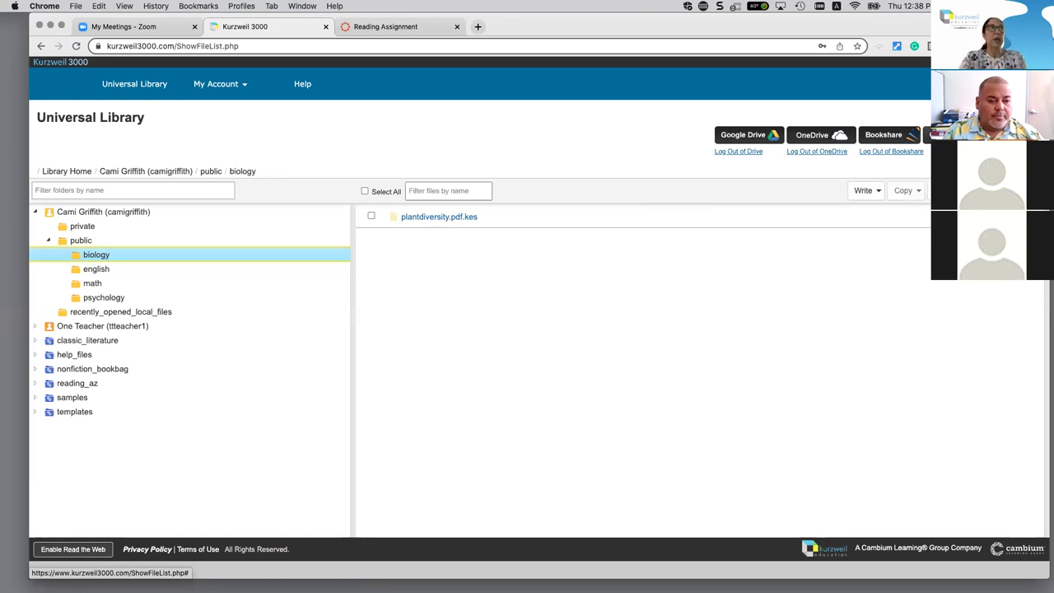
- Open plantdiversity.pdf.kes in the reader at page 1 of 18
{"action": "left_click", "coordinate": [442, 216]}
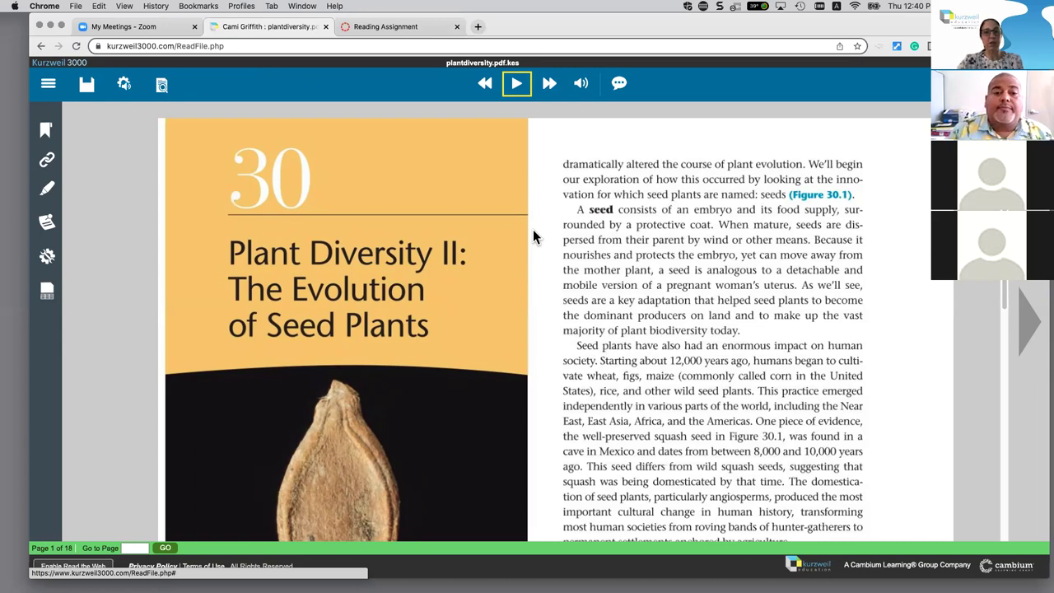
- Start reading at the word 'from' and show Audio Options: Heather voice, speed -1, Sentence, Continuous
{"action": "left_click", "coordinate": [608, 241]}
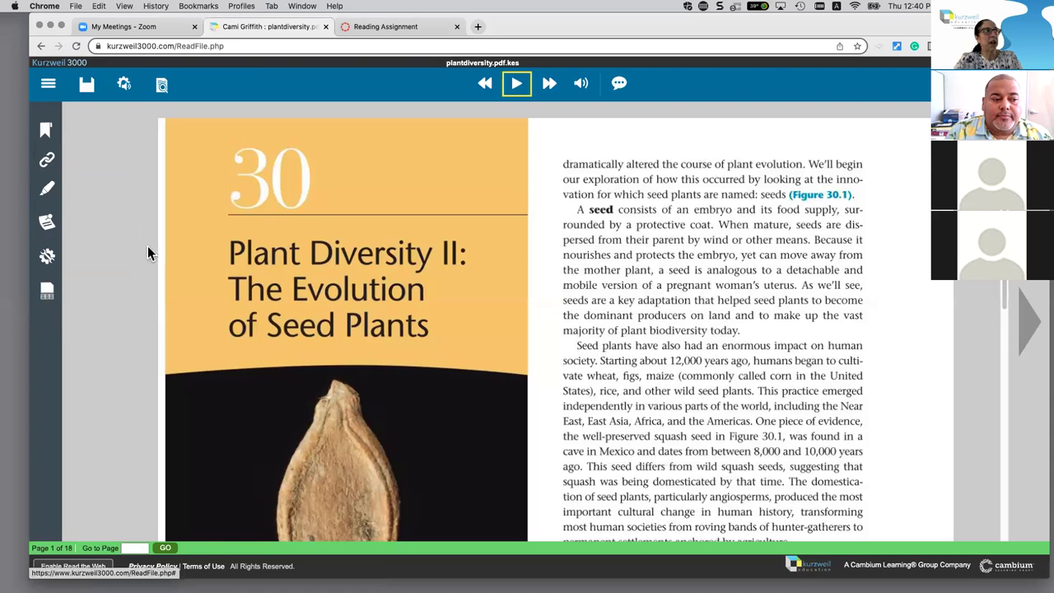
{"action": "mouse_move", "coordinate": [125, 86]}
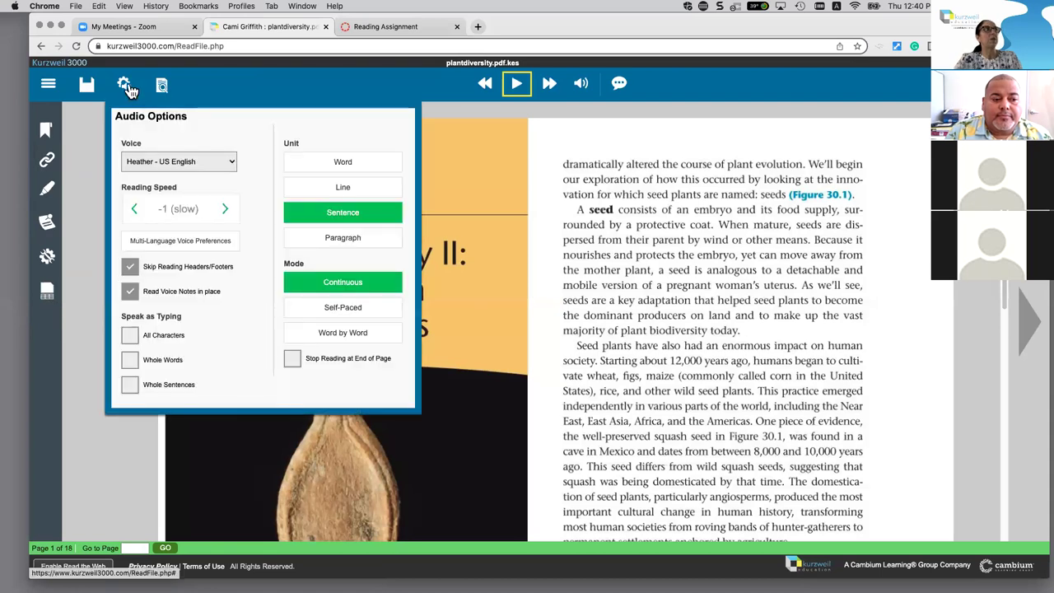
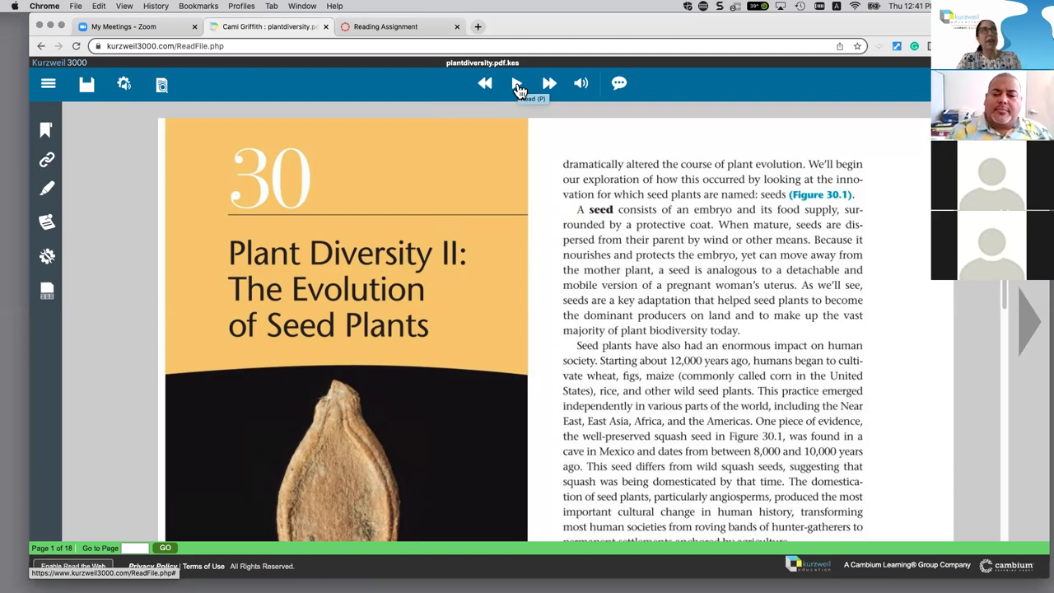
- Briefly read page 1's seed paragraph aloud, then show the Document View settings
{"action": "left_click", "coordinate": [517, 85]}
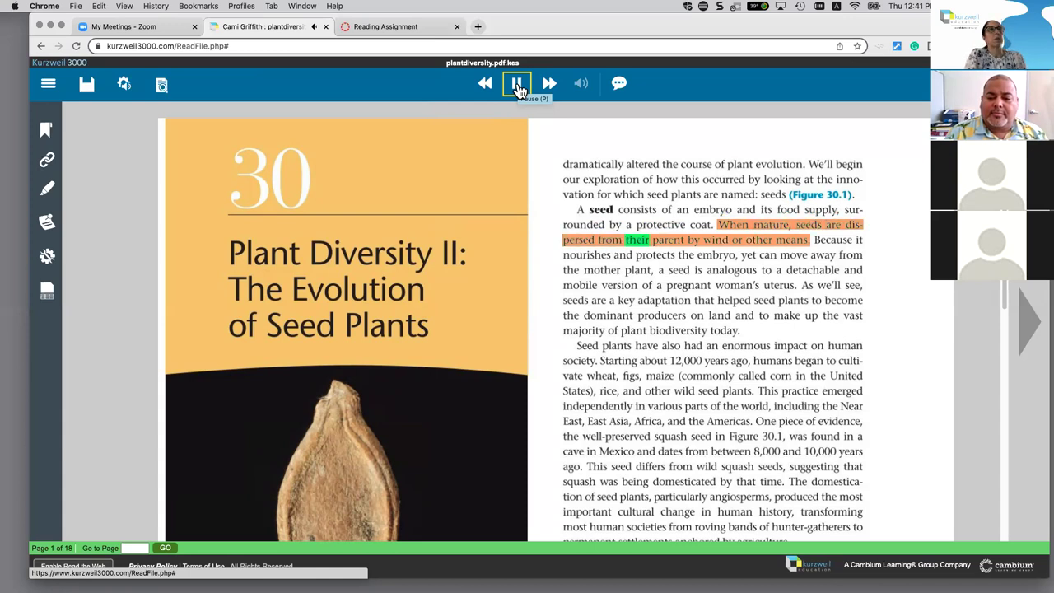
{"action": "left_click", "coordinate": [518, 85]}
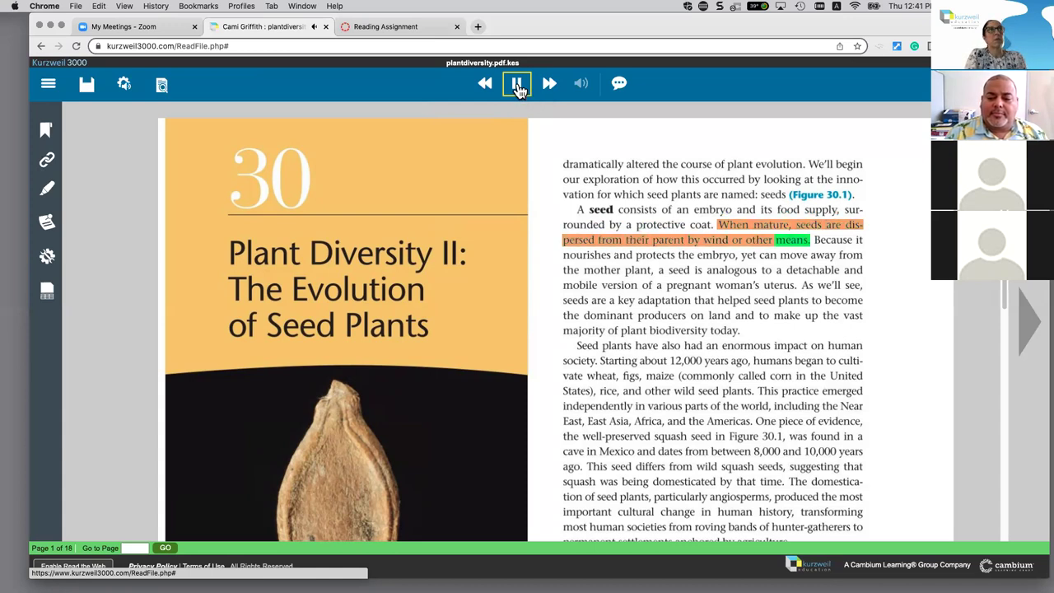
{"action": "left_click", "coordinate": [161, 85]}
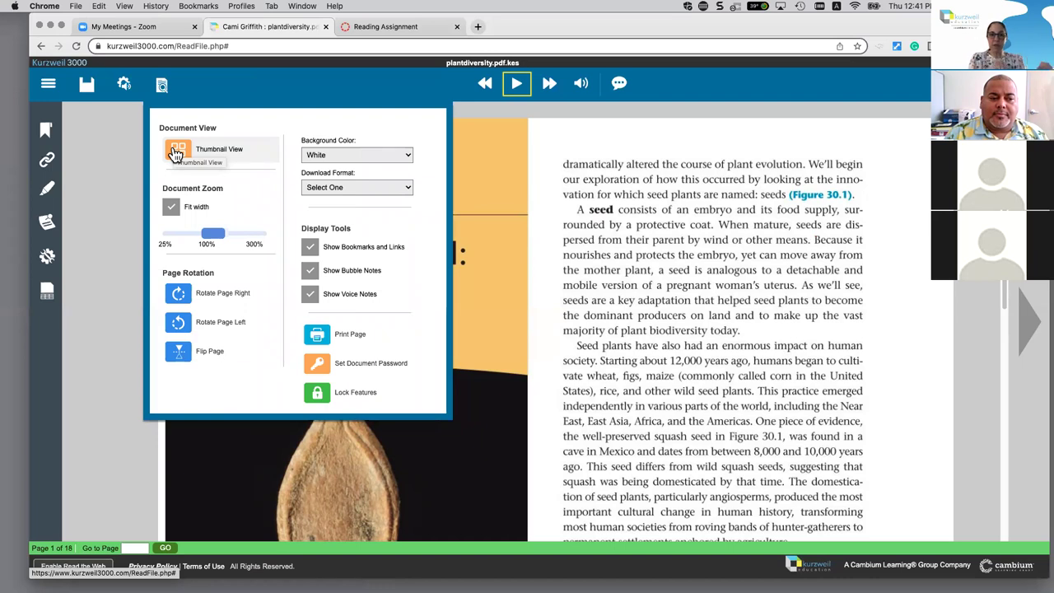
- Preview all 18 pages as thumbnails, then reload plantdiversity.pdf.kes from Recent Files
{"action": "left_click", "coordinate": [177, 152]}
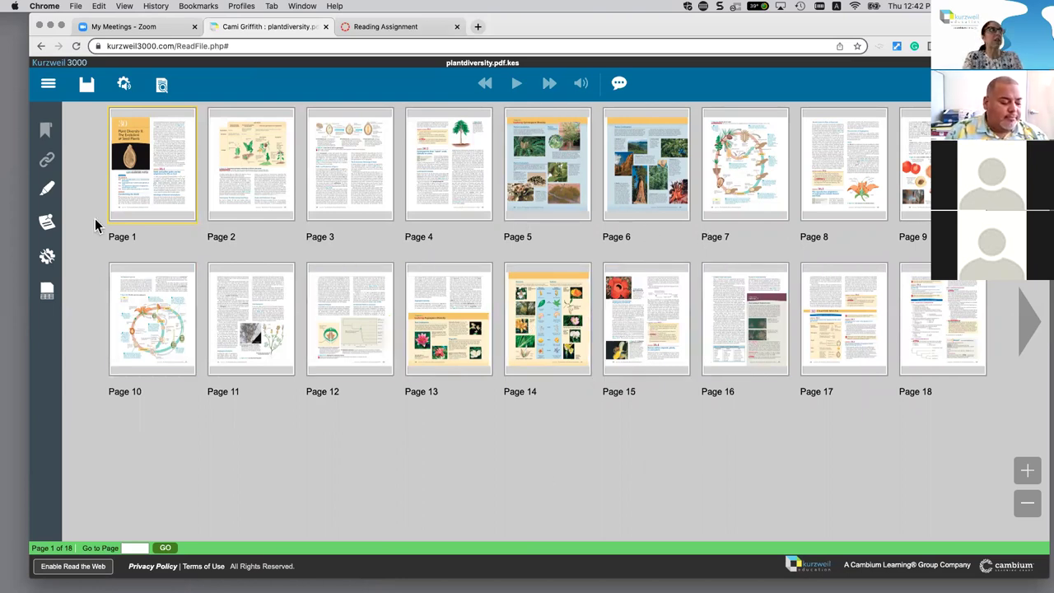
{"action": "left_click", "coordinate": [58, 88]}
{"action": "left_click", "coordinate": [63, 119]}
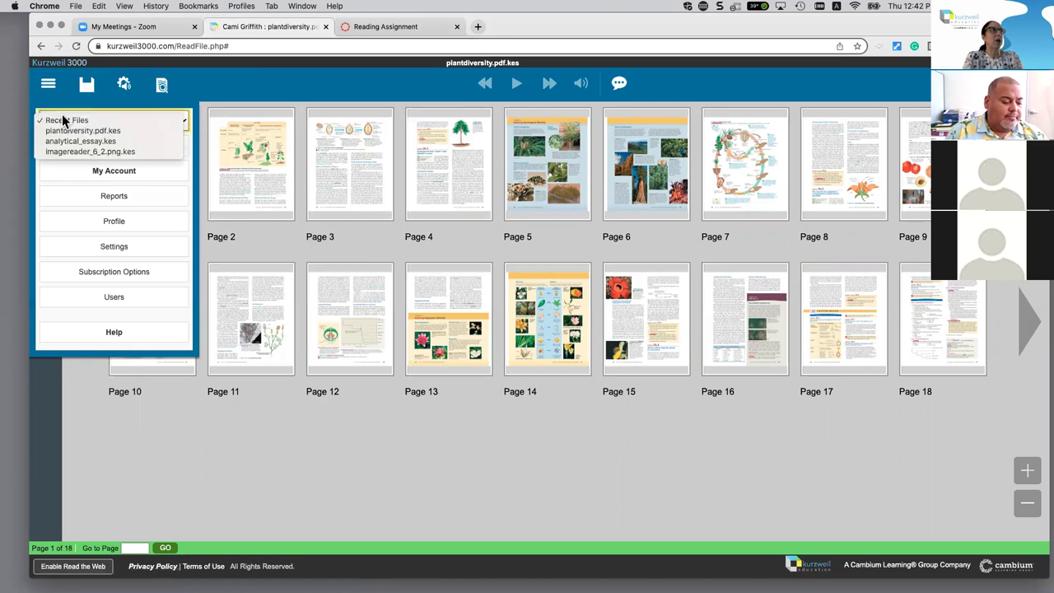
{"action": "left_click", "coordinate": [83, 130]}
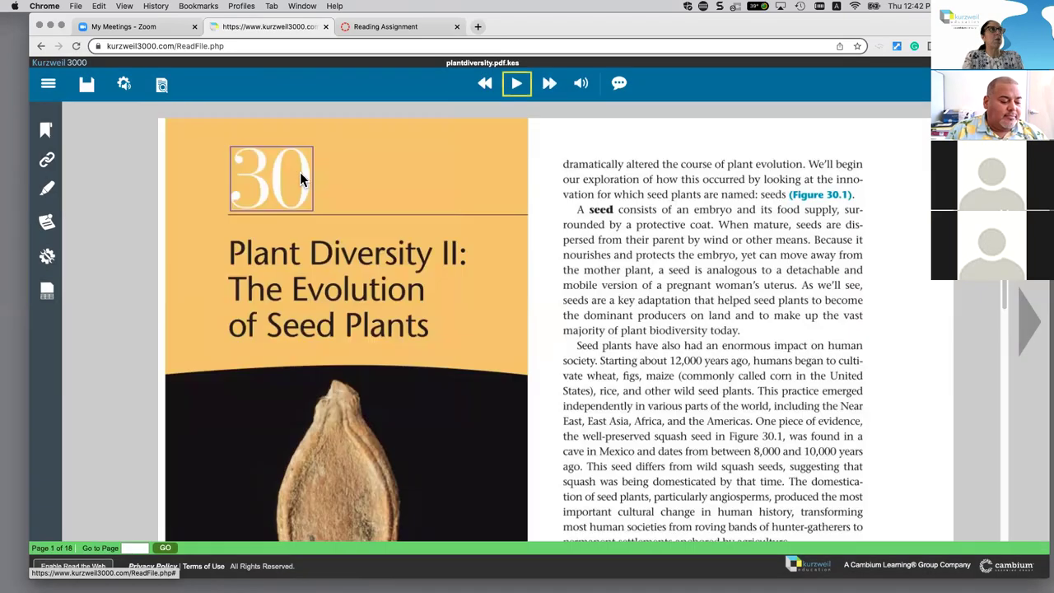
{"action": "left_click", "coordinate": [163, 86]}
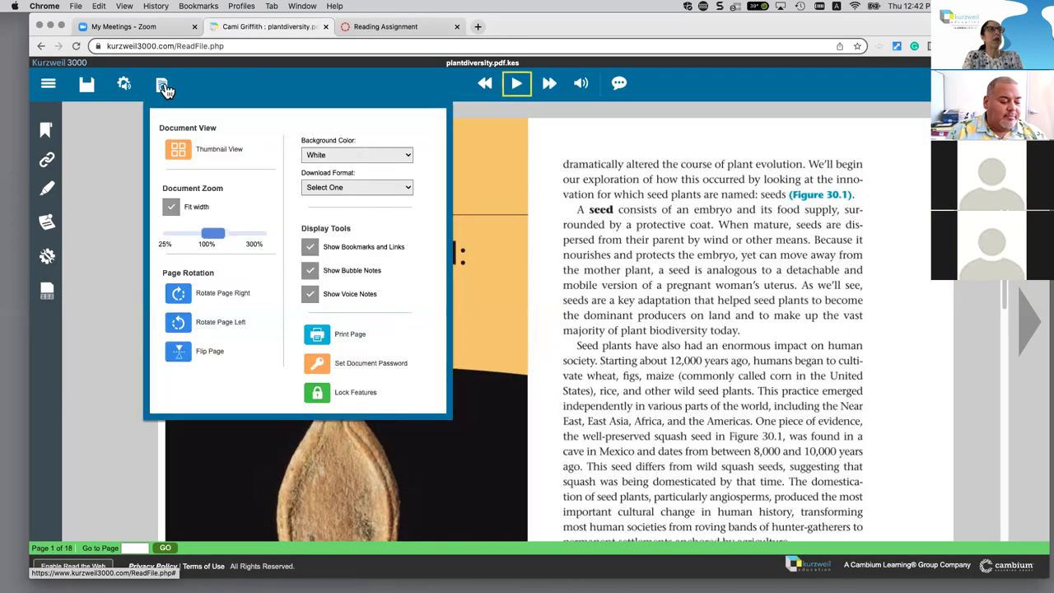
{"action": "left_click", "coordinate": [171, 208]}
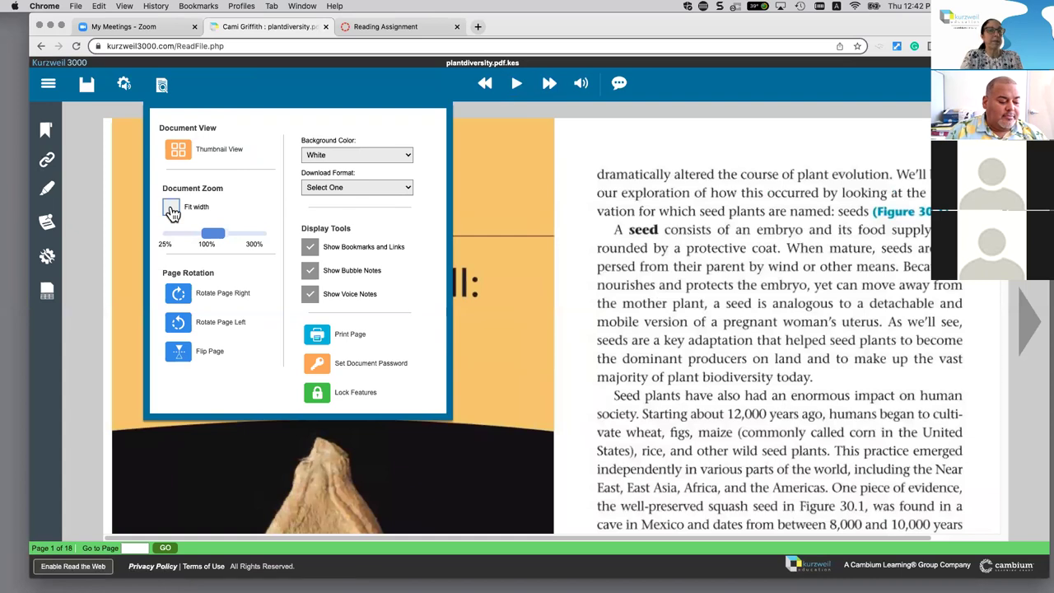
{"action": "mouse_move", "coordinate": [212, 236]}
{"action": "left_mouse_down"}
{"action": "mouse_move", "coordinate": [235, 239]}
{"action": "mouse_move", "coordinate": [215, 241]}
{"action": "left_mouse_up"}
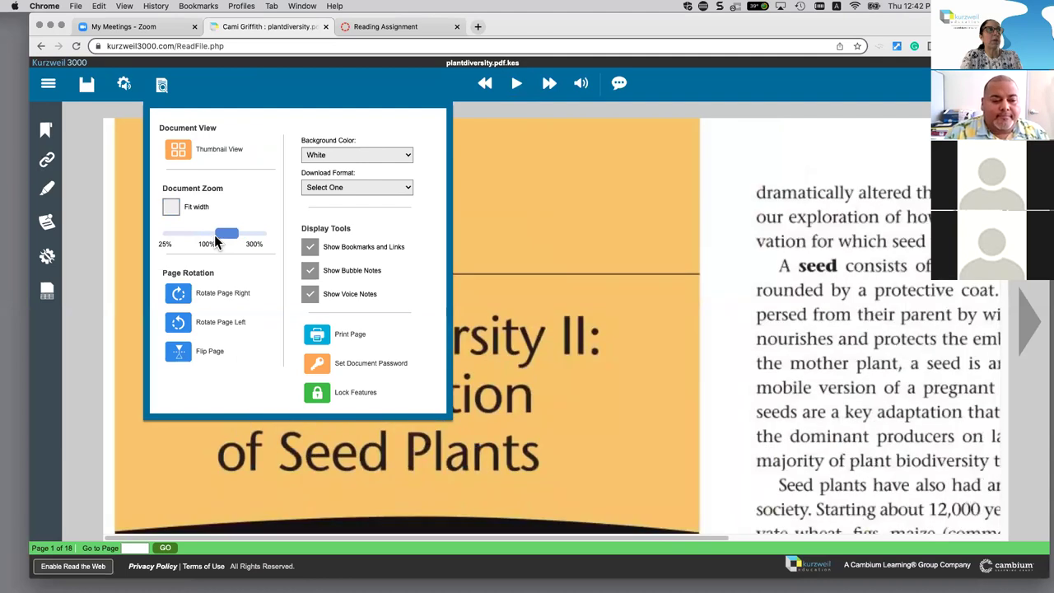
{"action": "left_click", "coordinate": [171, 207]}
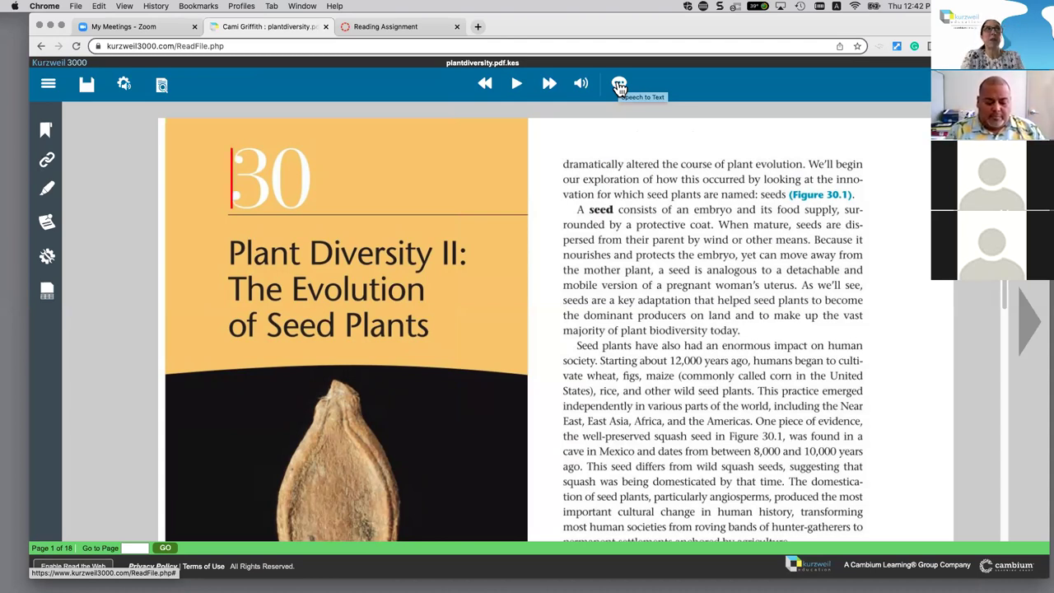
- Select 'seed' in the paragraph and show its American Heritage dictionary definition
{"action": "left_click", "coordinate": [619, 86]}
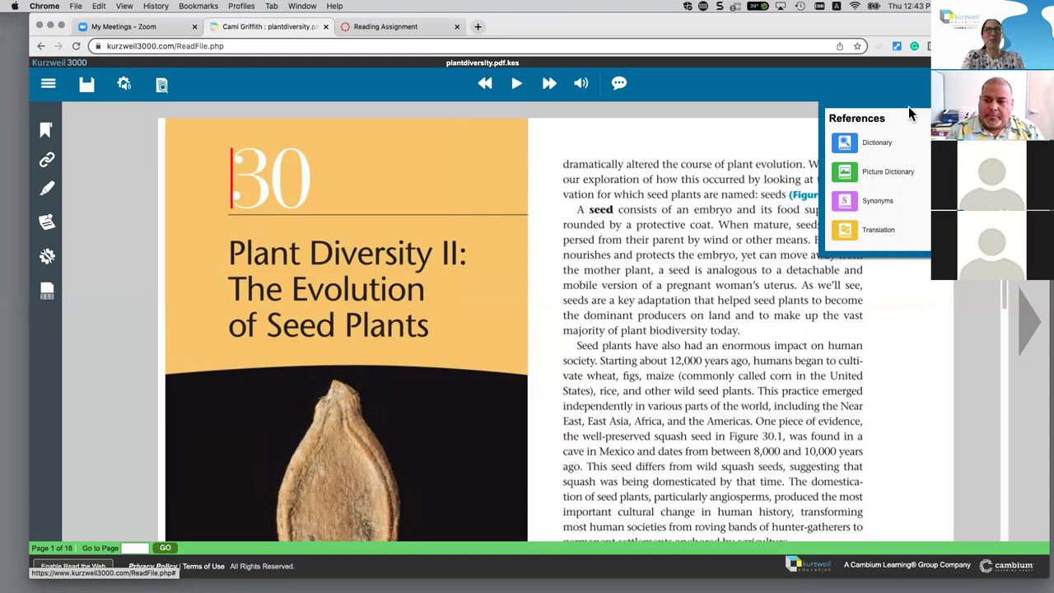
{"action": "left_click", "coordinate": [597, 215]}
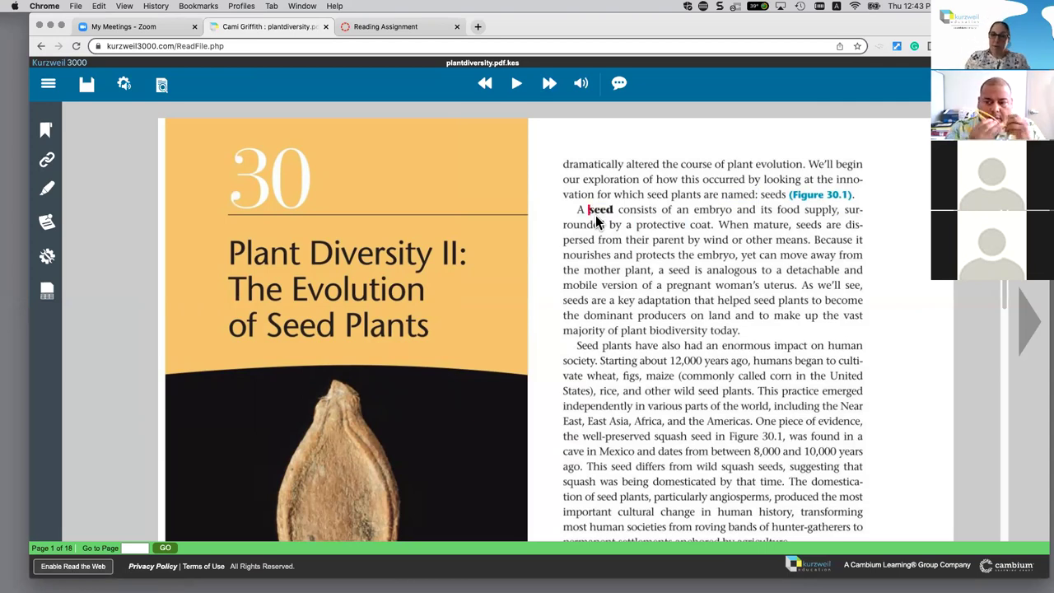
{"action": "left_click", "coordinate": [592, 213]}
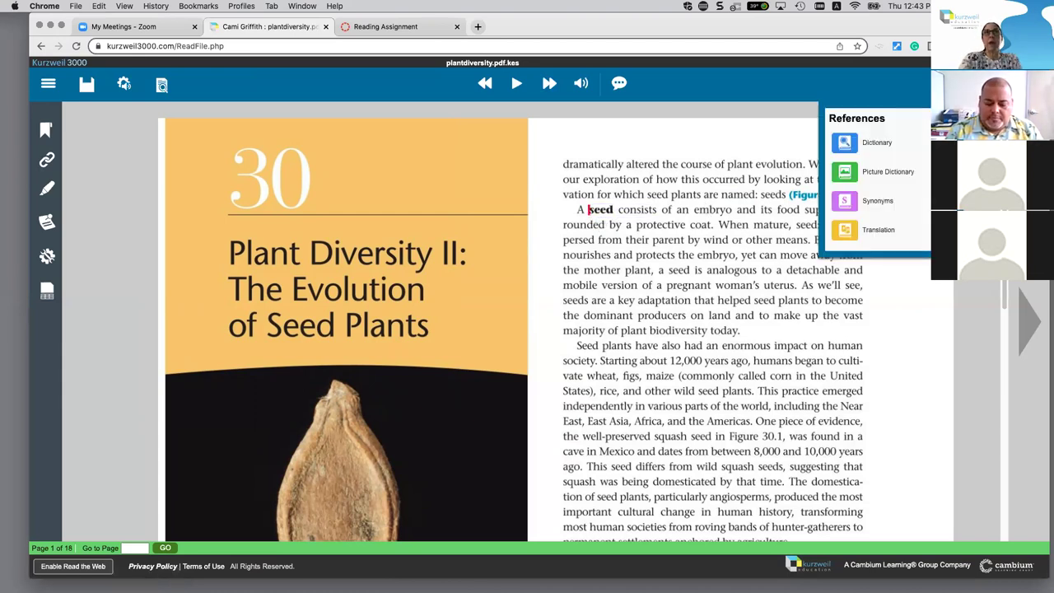
{"action": "left_click", "coordinate": [875, 147]}
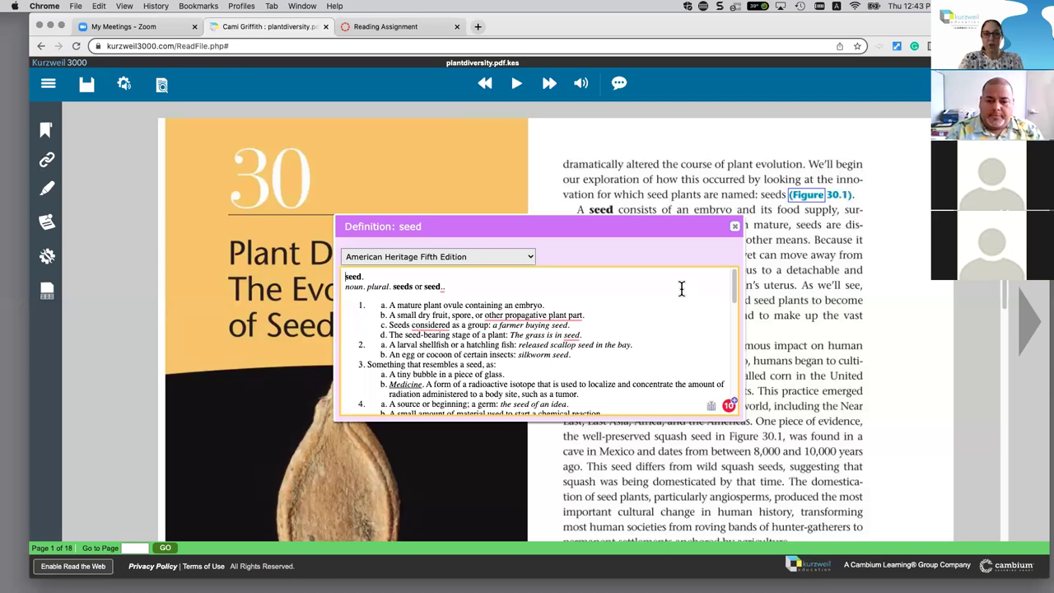
- Hear the seed definition read aloud, look up 'propagative', then return to seed's definition
{"action": "left_click", "coordinate": [518, 85]}
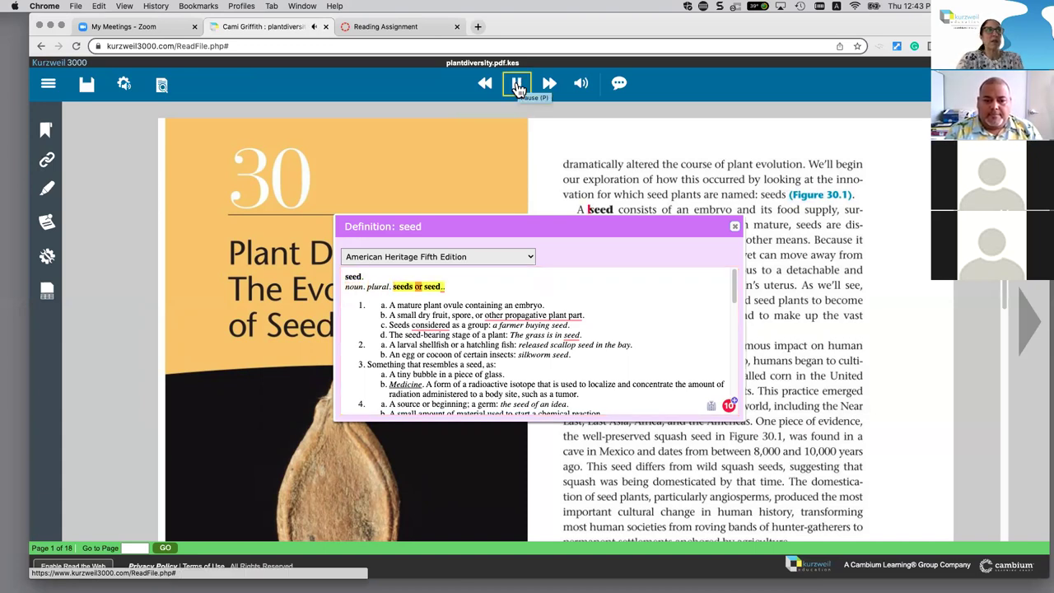
{"action": "left_click", "coordinate": [518, 86]}
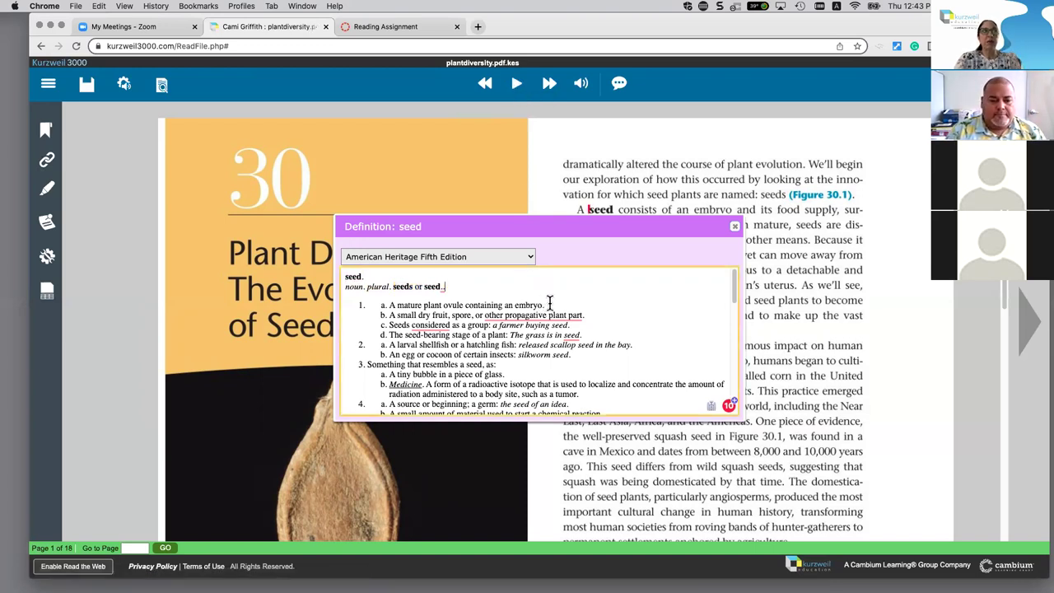
{"action": "mouse_move", "coordinate": [504, 317]}
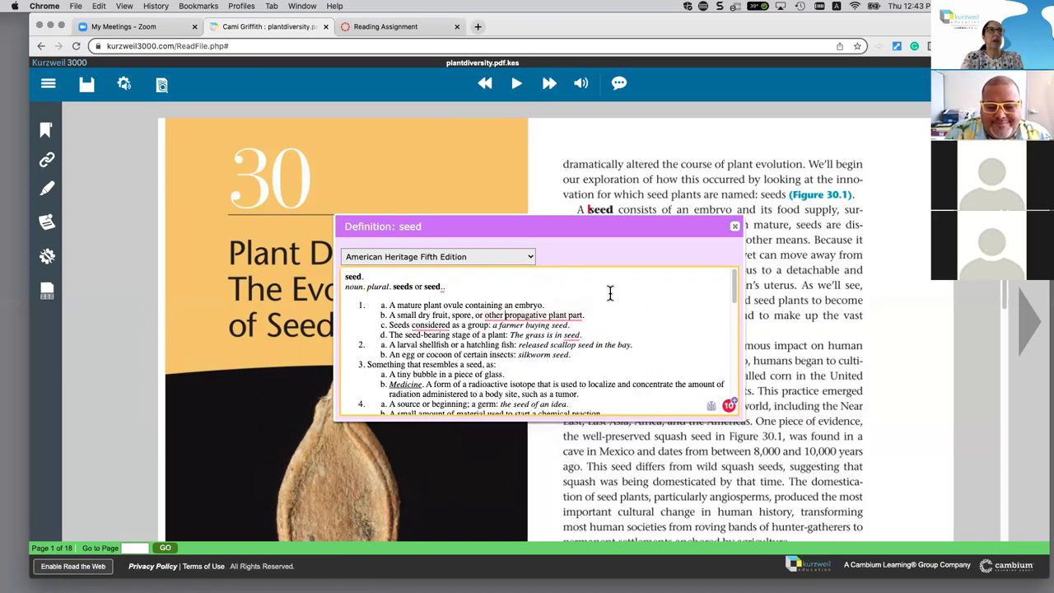
{"action": "left_click", "coordinate": [951, 83]}
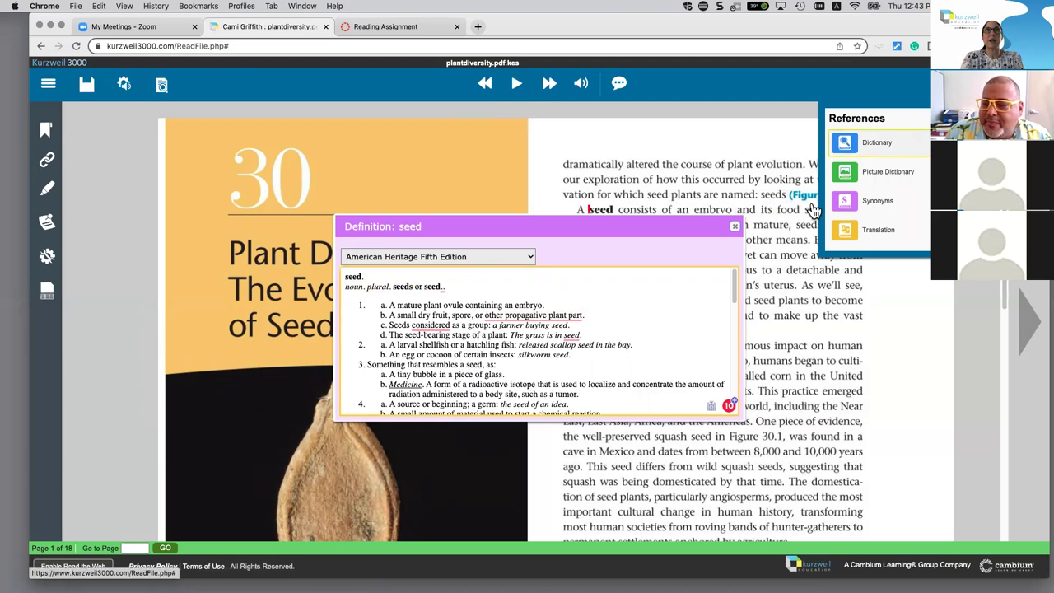
{"action": "left_click", "coordinate": [877, 142]}
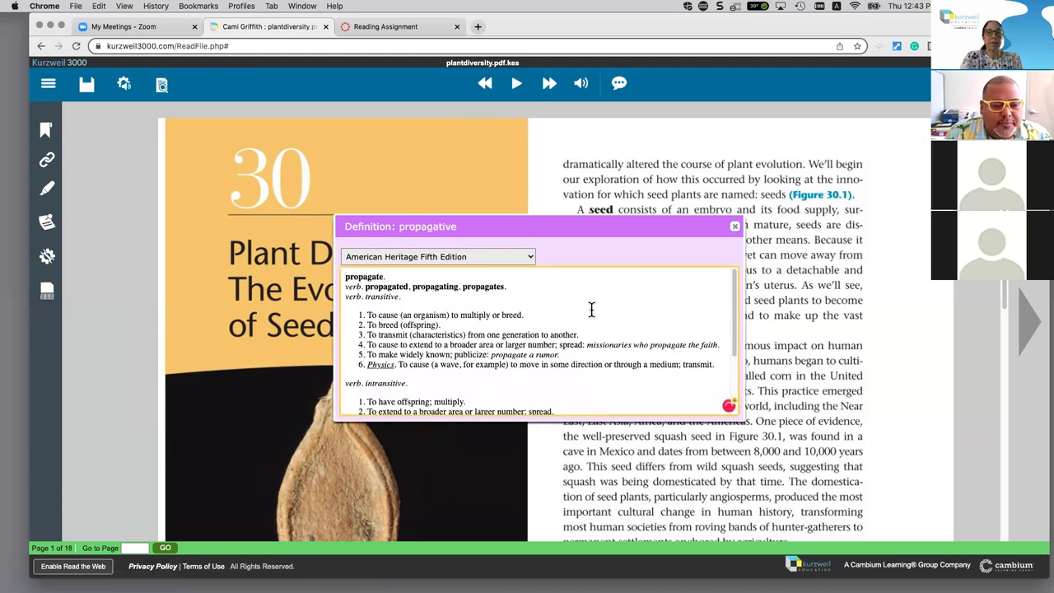
{"action": "left_click", "coordinate": [735, 227]}
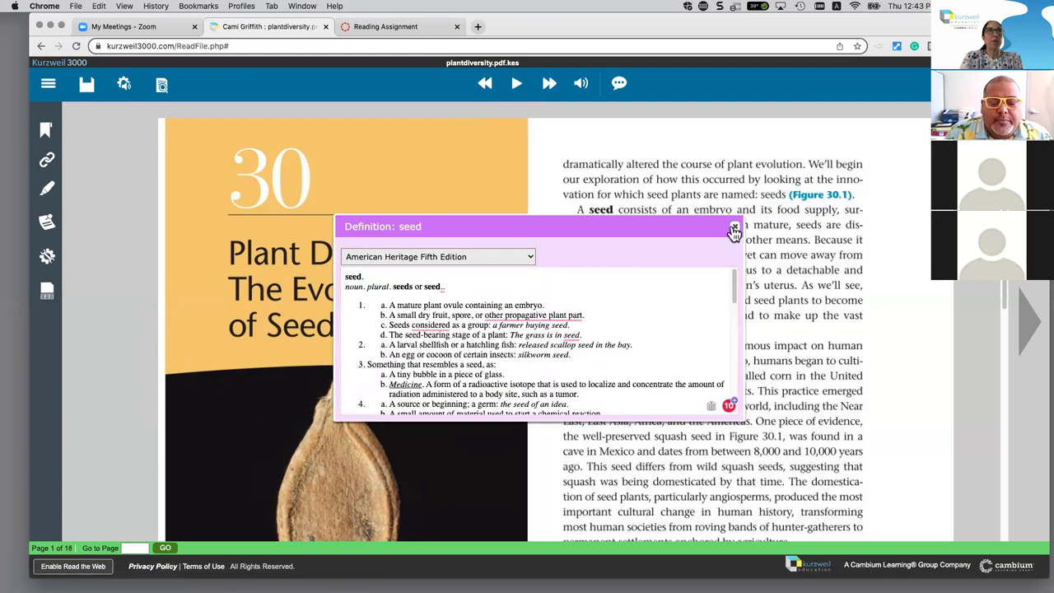
{"action": "left_click", "coordinate": [594, 213]}
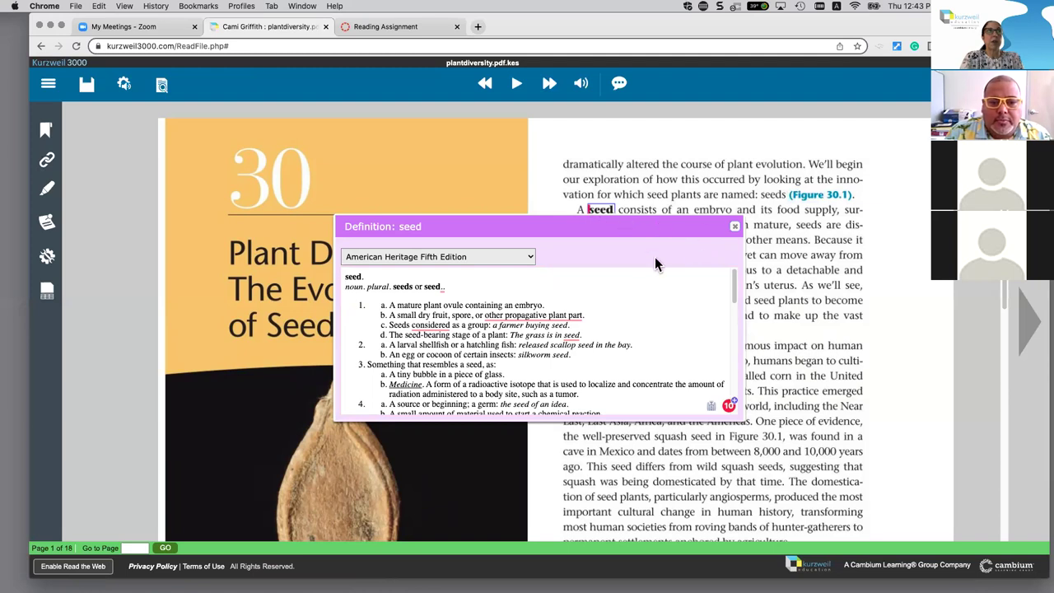
- Show seed in the Picture Dictionary, browse its images, and close the definition window
{"action": "left_click", "coordinate": [532, 258]}
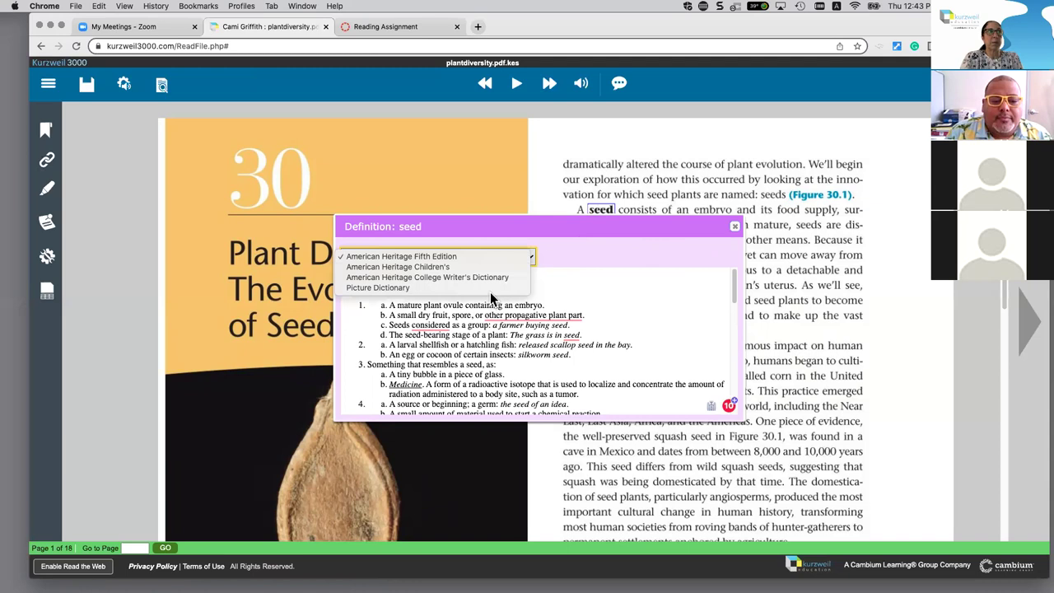
{"action": "left_click", "coordinate": [379, 288]}
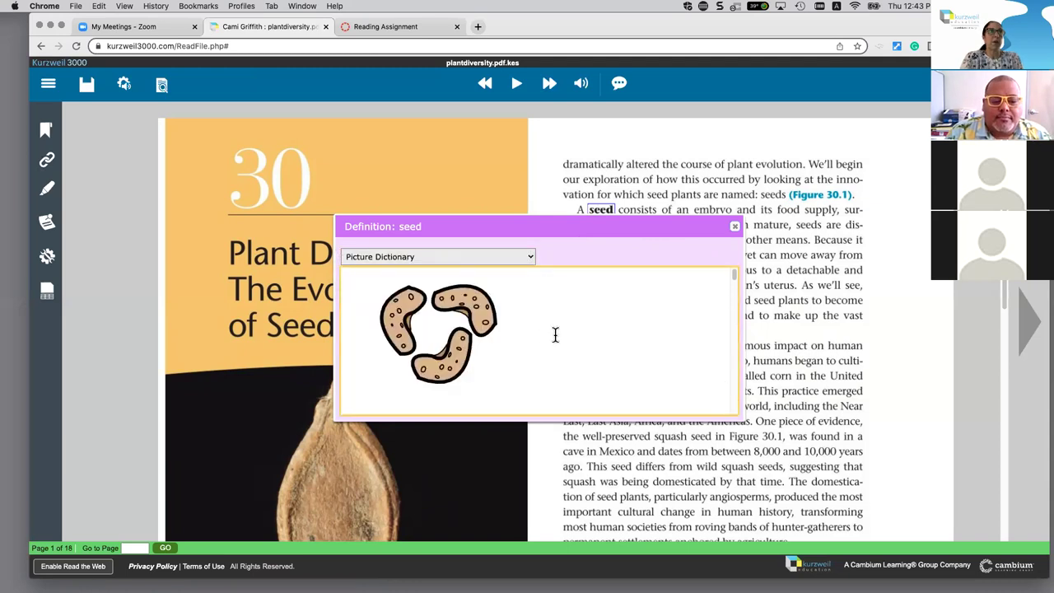
{"action": "scroll", "coordinate": [555, 335], "scroll_direction": "down", "scroll_amount": 5}
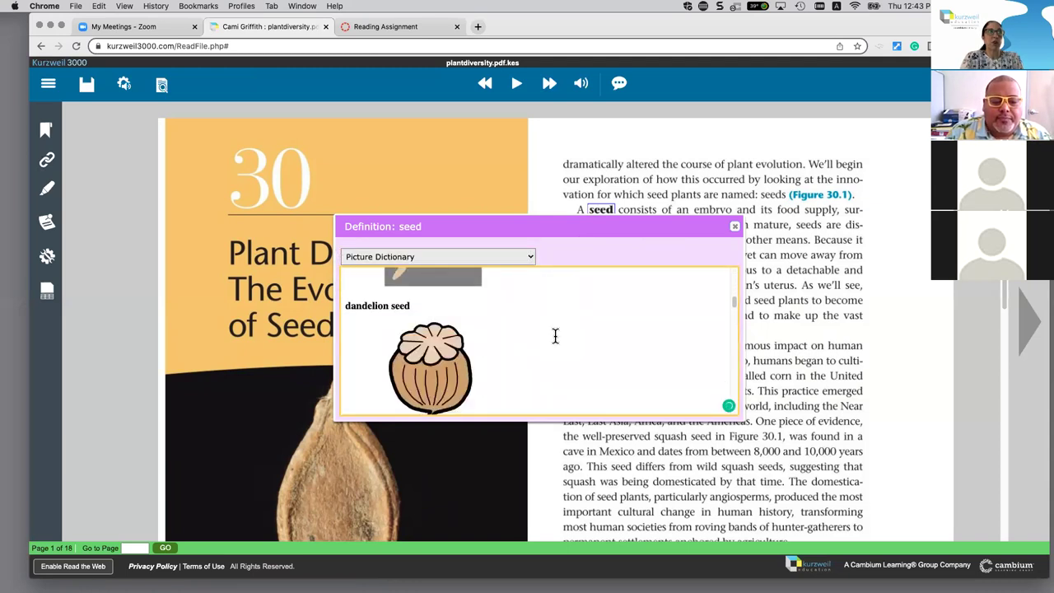
{"action": "scroll", "coordinate": [556, 334], "scroll_direction": "up", "scroll_amount": 5}
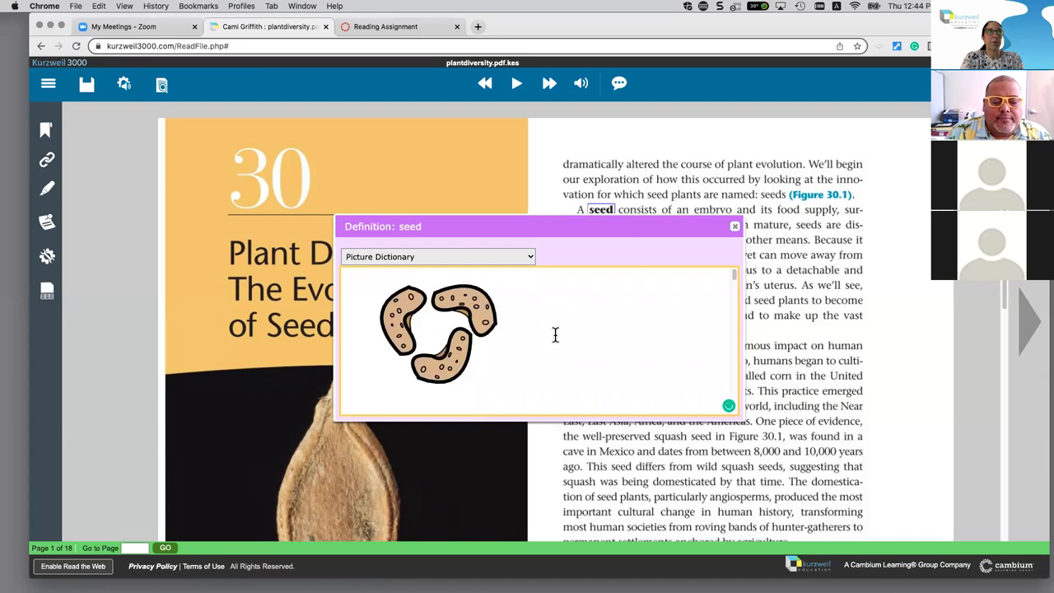
{"action": "left_click", "coordinate": [735, 225]}
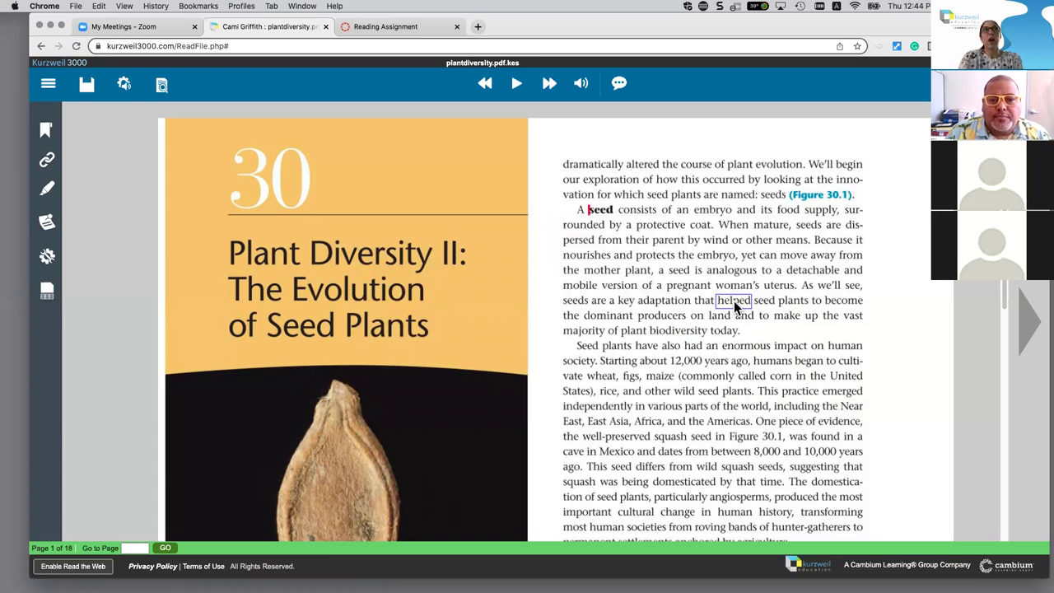
- Highlight the seed-coat passage in orange and translate it into Spanish
{"action": "mouse_move", "coordinate": [718, 221]}
{"action": "left_mouse_down"}
{"action": "mouse_move", "coordinate": [734, 222]}
{"action": "mouse_move", "coordinate": [751, 270]}
{"action": "mouse_move", "coordinate": [797, 276]}
{"action": "mouse_move", "coordinate": [800, 298]}
{"action": "mouse_move", "coordinate": [803, 290]}
{"action": "left_mouse_up"}
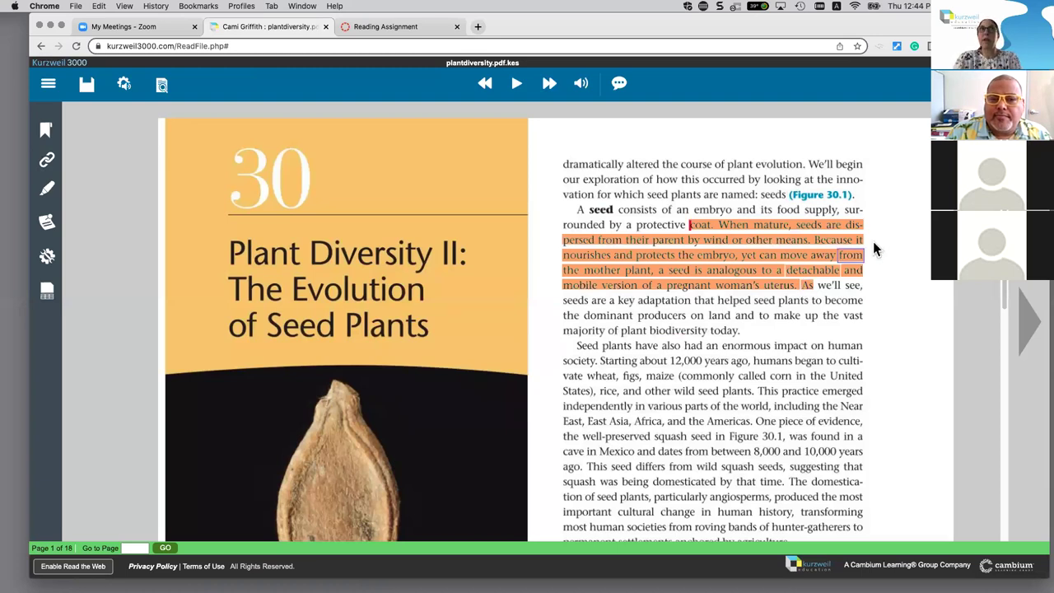
{"action": "mouse_move", "coordinate": [873, 241]}
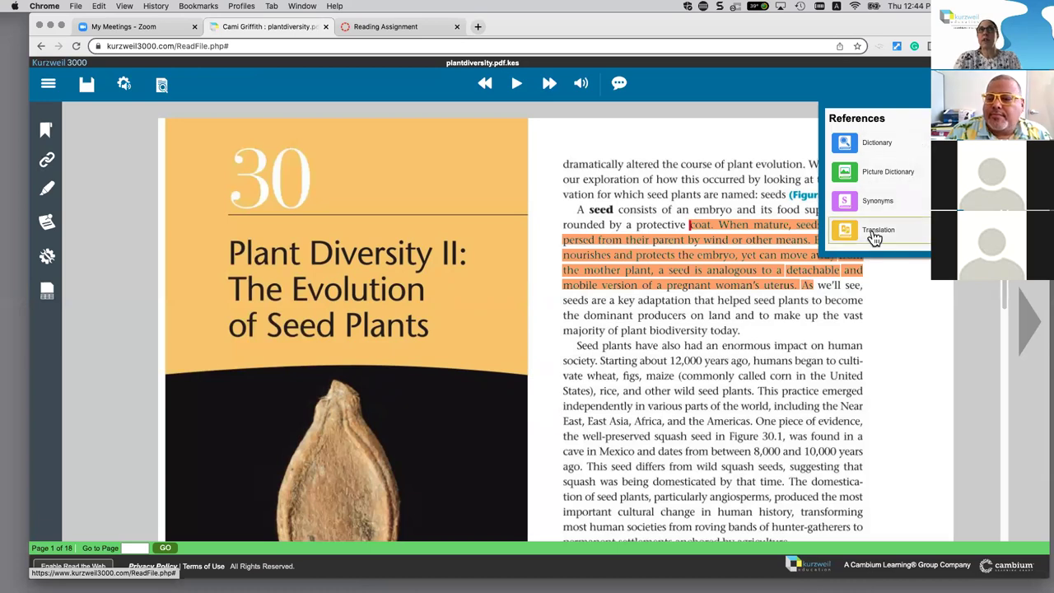
{"action": "left_click", "coordinate": [876, 233]}
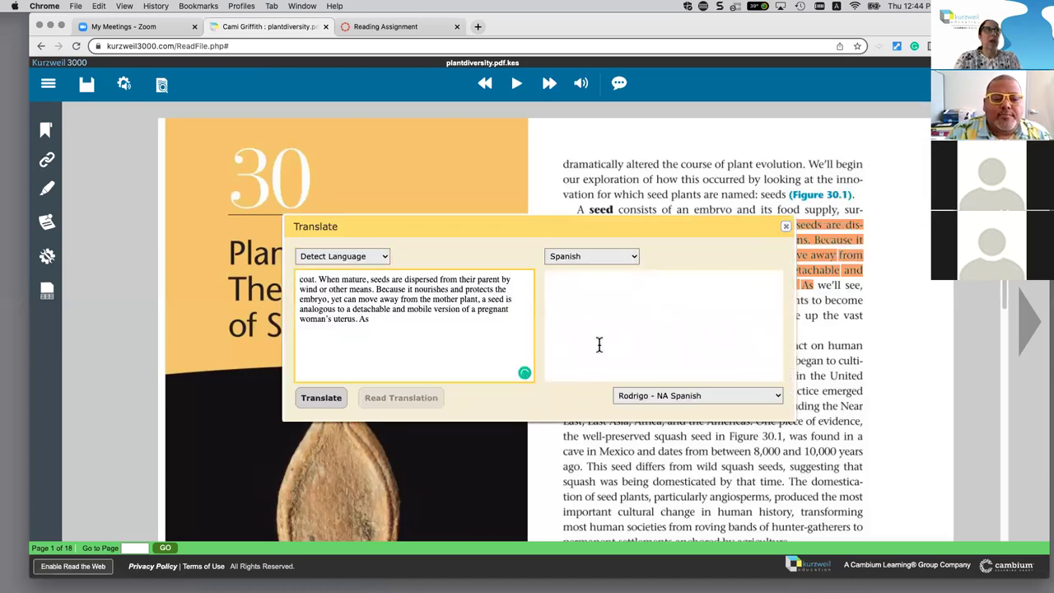
{"action": "left_click", "coordinate": [573, 259]}
{"action": "left_click", "coordinate": [573, 259]}
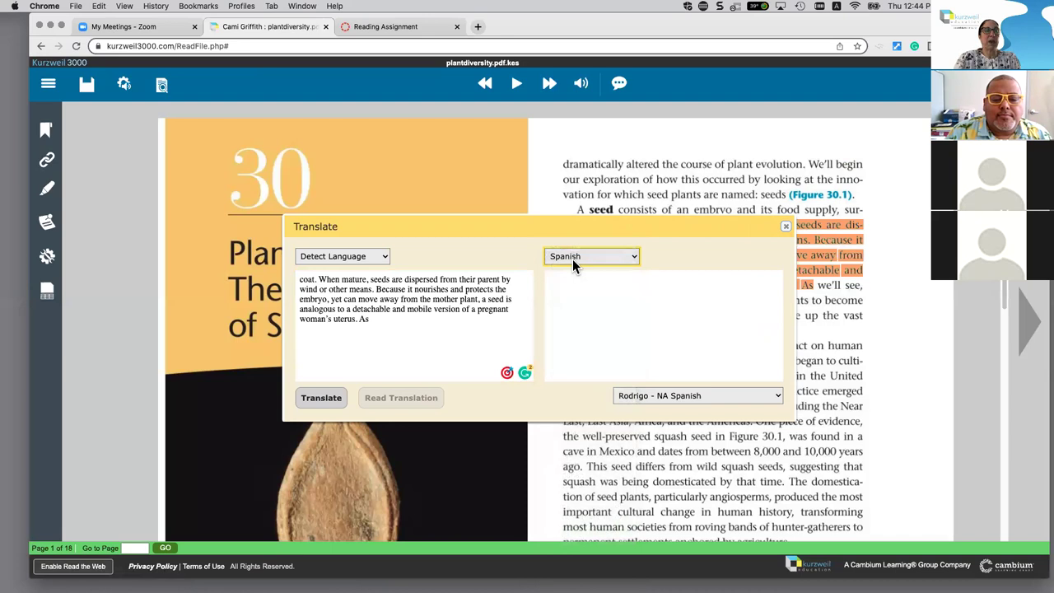
{"action": "left_click", "coordinate": [322, 400]}
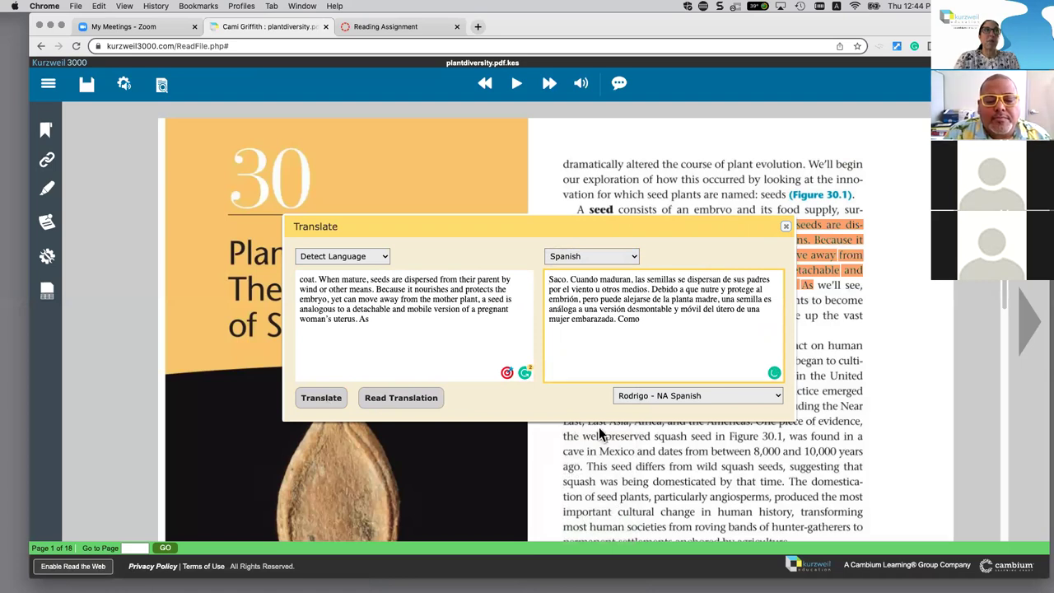
- Listen briefly to the Spanish translation read aloud, then close the Translate window
{"action": "left_click", "coordinate": [424, 401]}
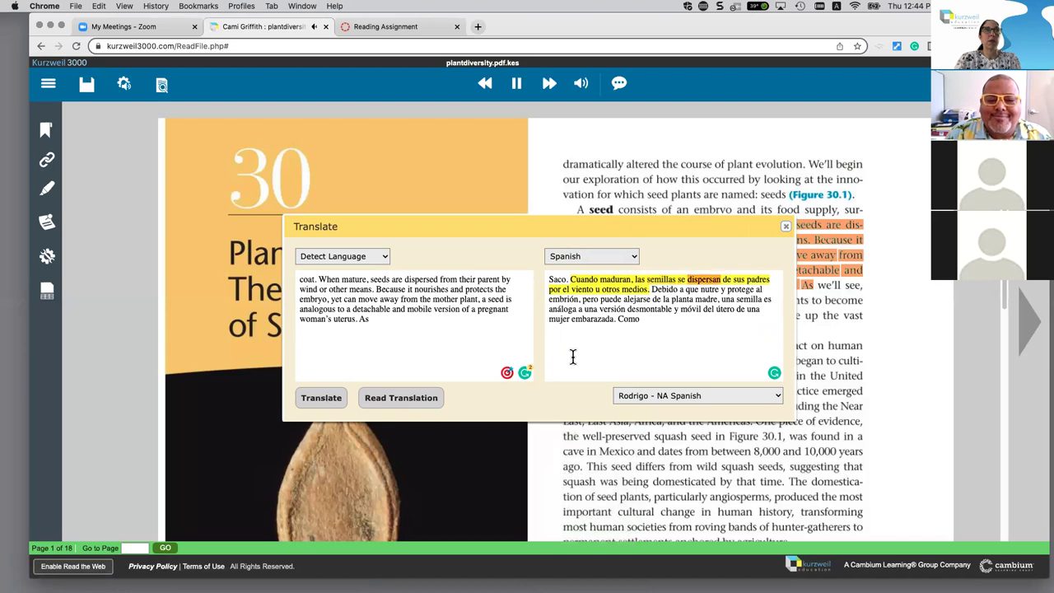
{"action": "left_click", "coordinate": [518, 86]}
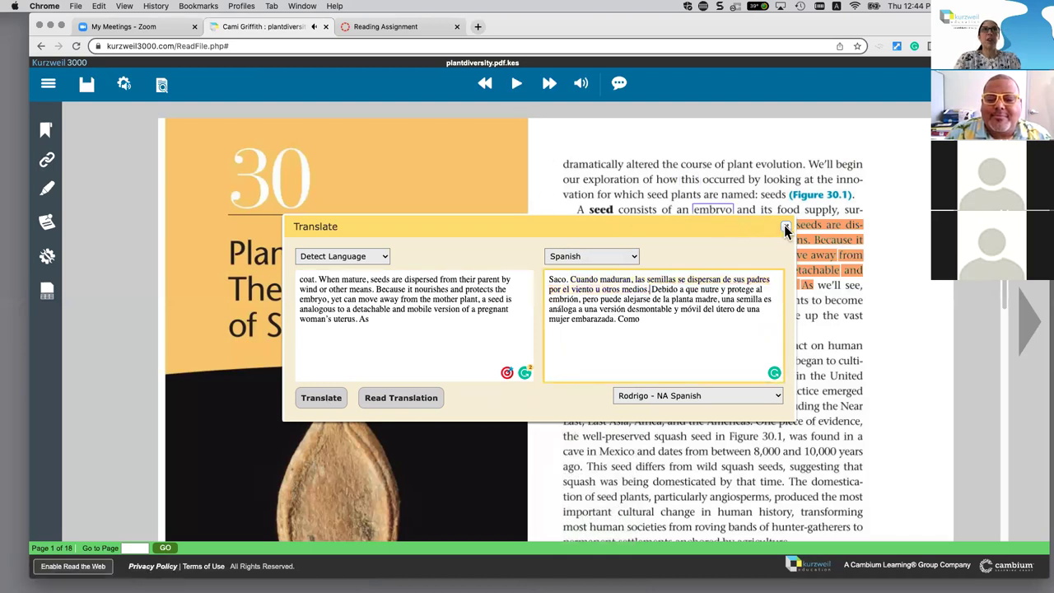
{"action": "left_click", "coordinate": [785, 228]}
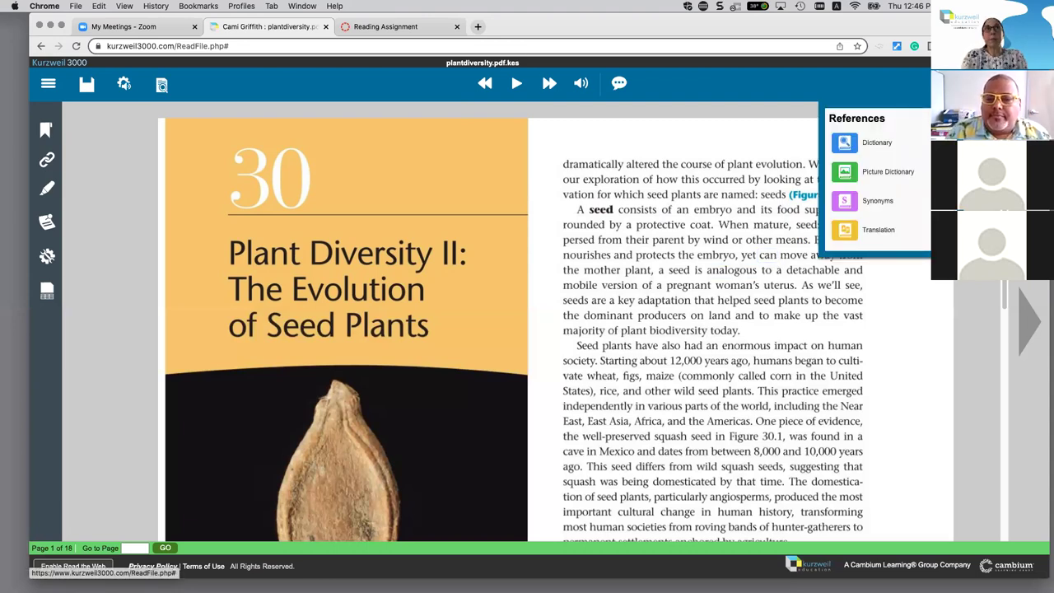
- Dismiss the References panel and jump ahead to page 3 with the Go to Page box
{"action": "left_click", "coordinate": [705, 300]}
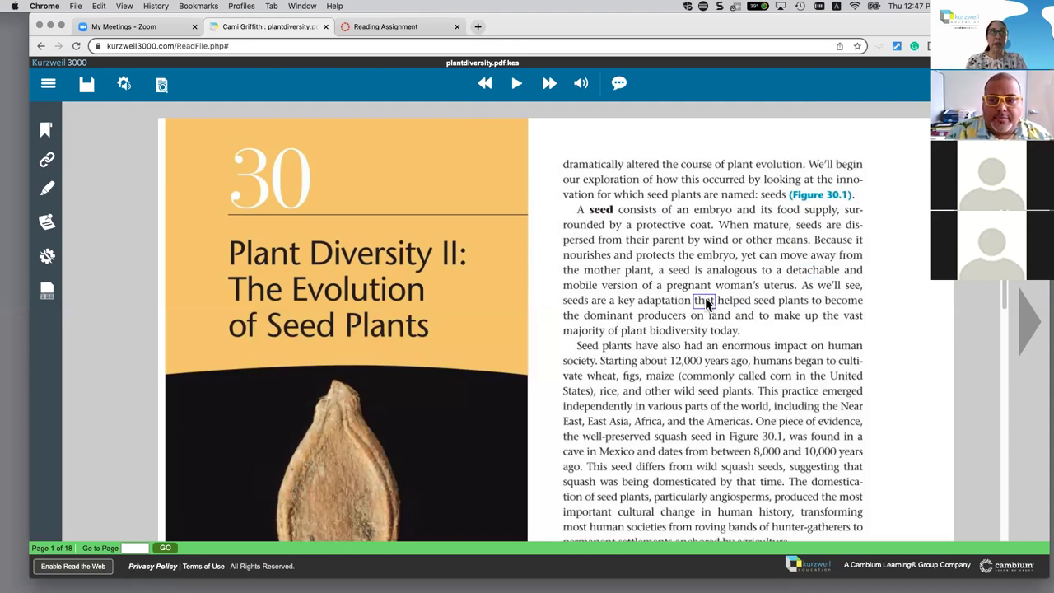
{"action": "left_click", "coordinate": [136, 549]}
{"action": "type", "text": "2"}
{"action": "key", "text": "Return"}
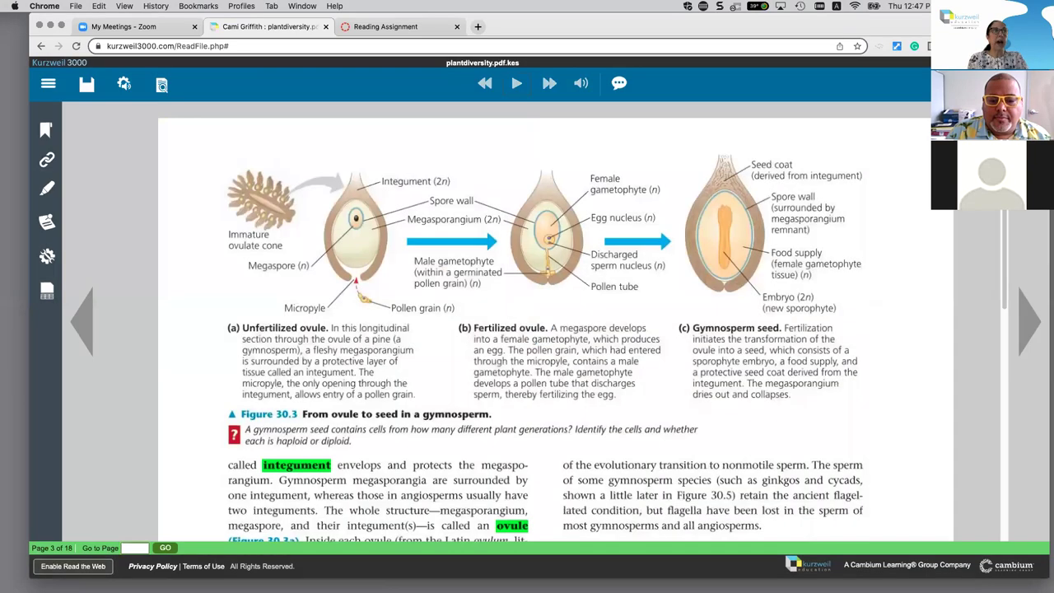
- On page 3, highlight 'pollination' in green, then bring up the Highlighters and Column Notes options
{"action": "left_click", "coordinate": [378, 373]}
{"action": "scroll", "coordinate": [381, 377], "scroll_direction": "down", "scroll_amount": 5}
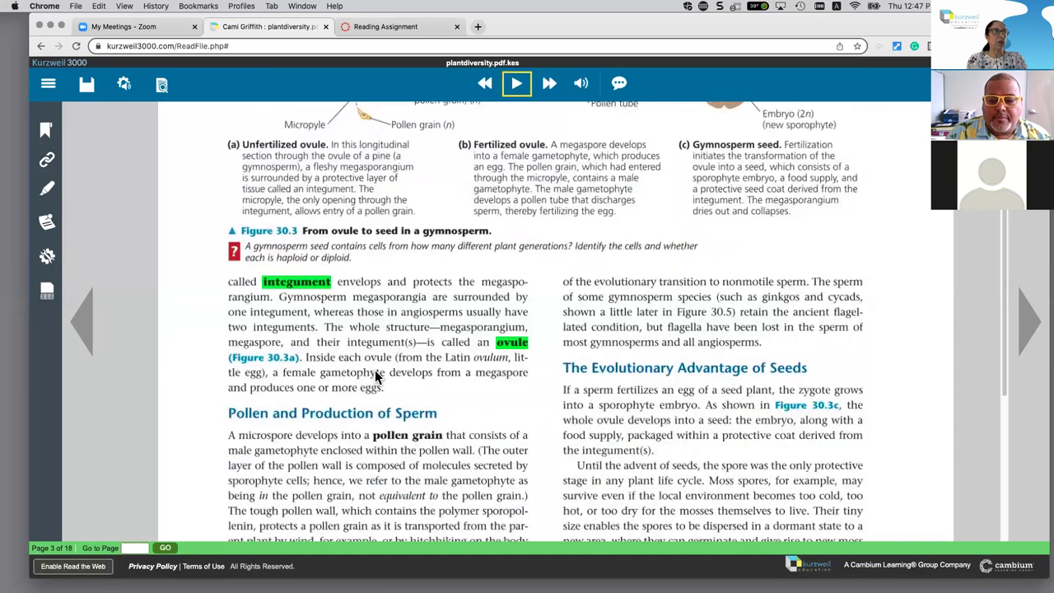
{"action": "scroll", "coordinate": [426, 350], "scroll_direction": "down", "scroll_amount": 2}
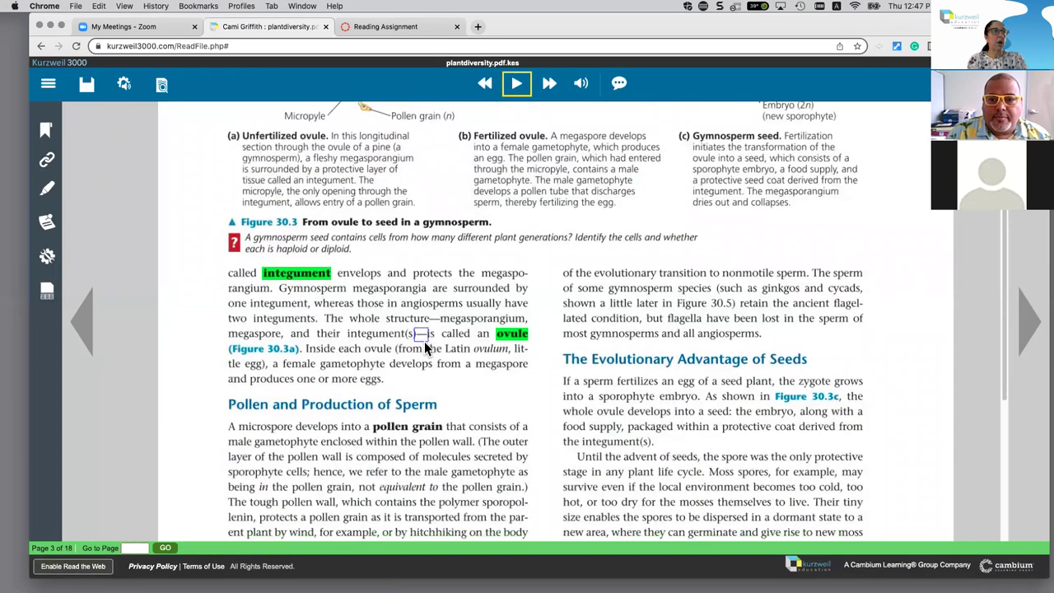
{"action": "double_click", "coordinate": [443, 496]}
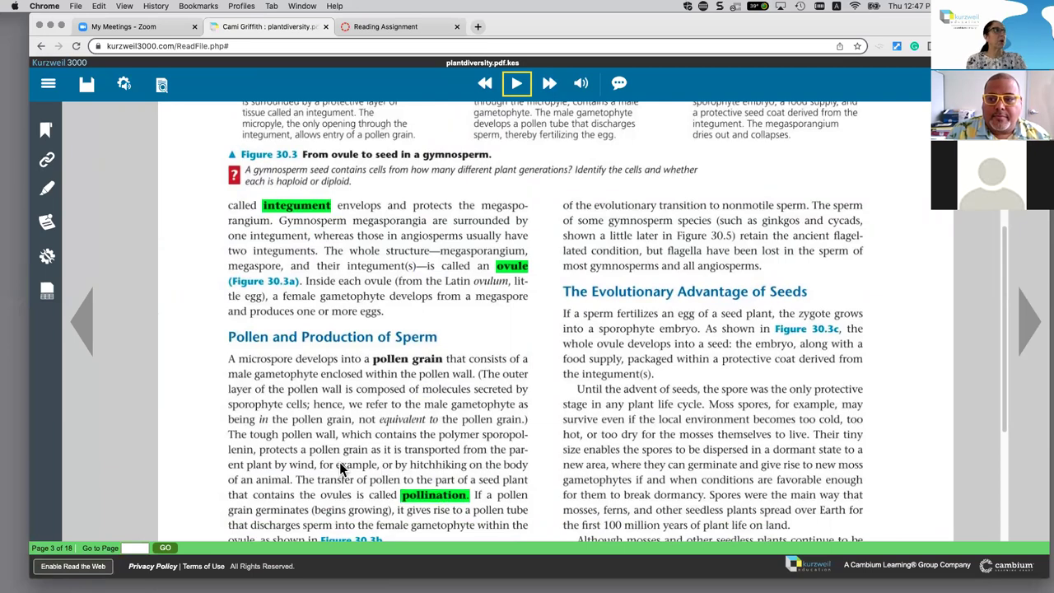
{"action": "left_click", "coordinate": [47, 194]}
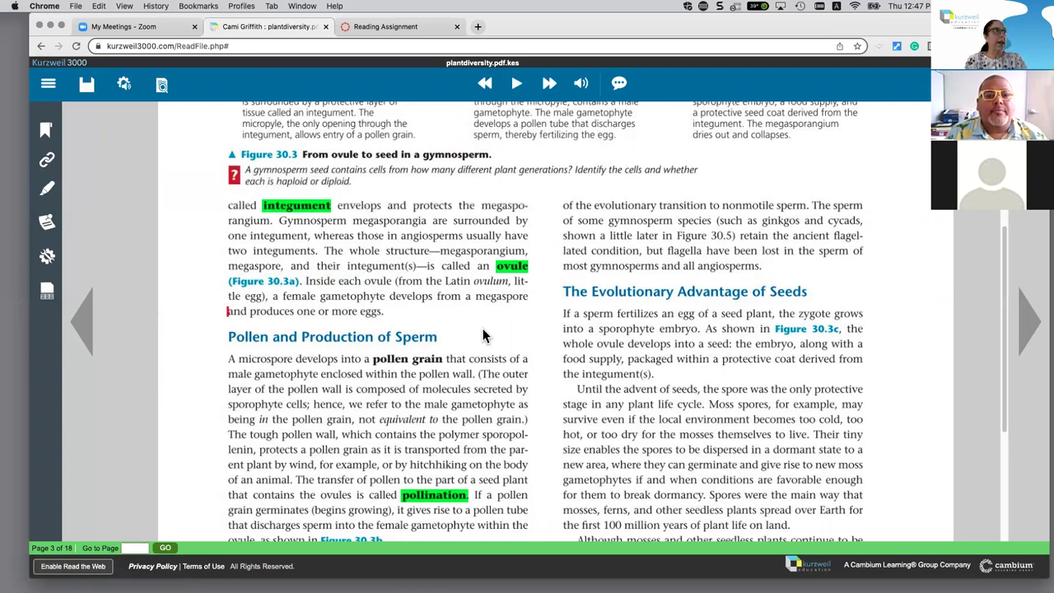
{"action": "left_click", "coordinate": [47, 291]}
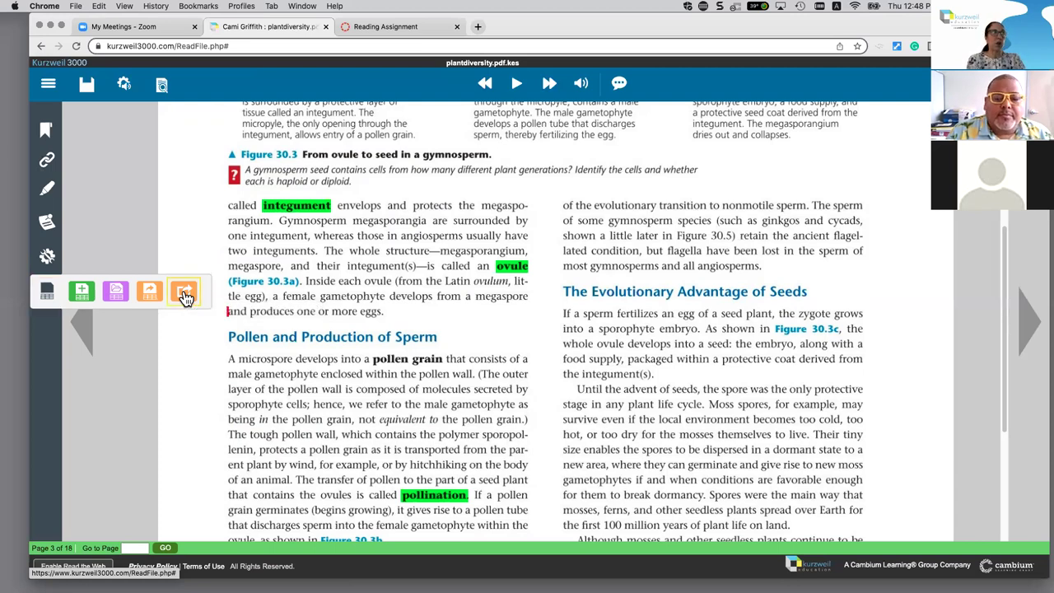
- Extract the green highlights into a Vocabulary Study Guide table and confirm
{"action": "left_click", "coordinate": [184, 294]}
{"action": "left_click", "coordinate": [461, 433]}
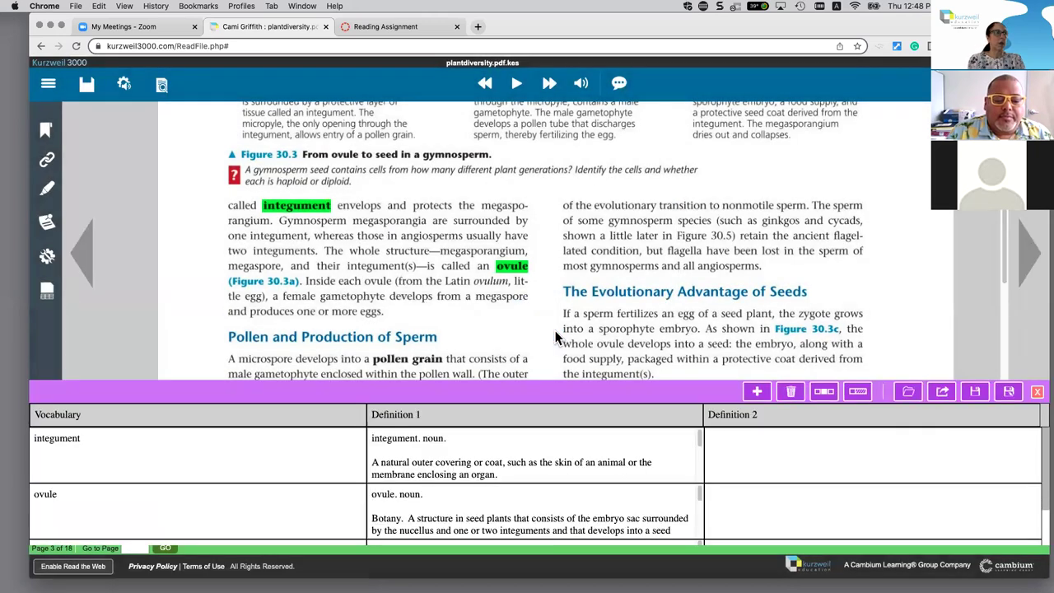
{"action": "scroll", "coordinate": [243, 486], "scroll_direction": "down", "scroll_amount": 2}
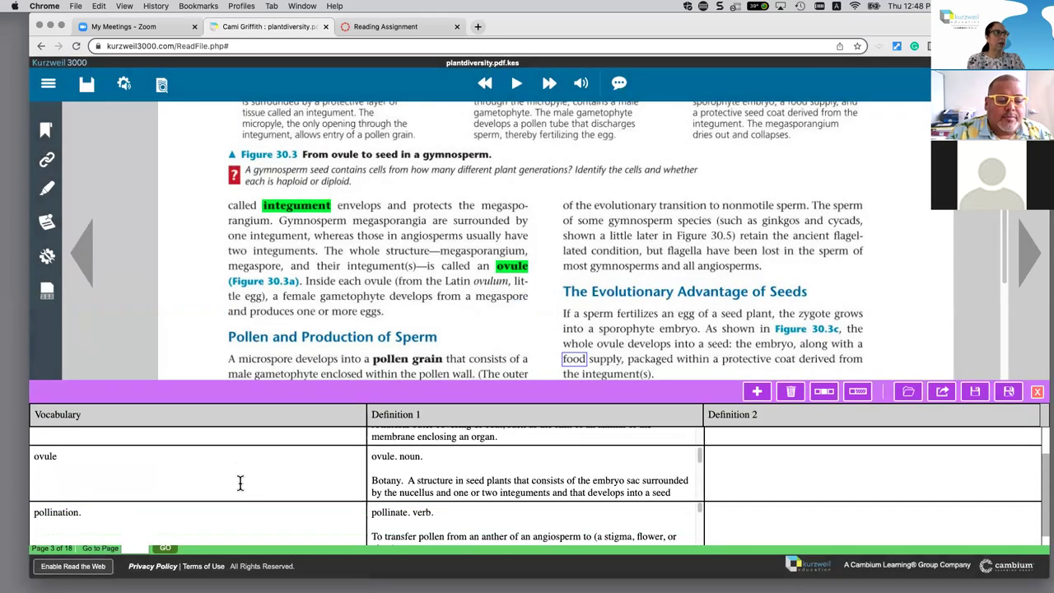
{"action": "scroll", "coordinate": [239, 483], "scroll_direction": "up", "scroll_amount": 3}
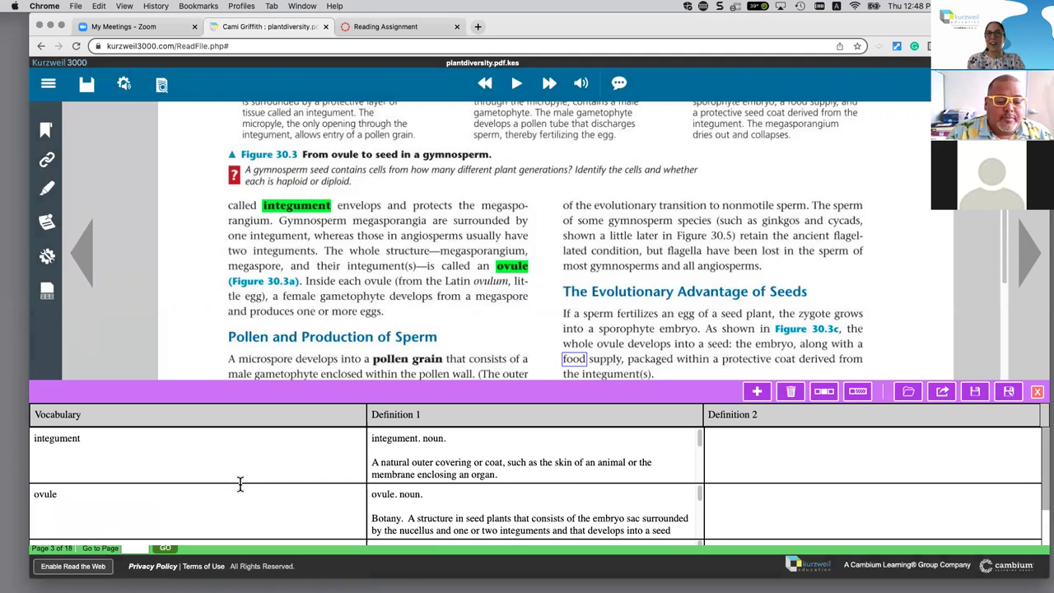
- Hear integument's Definition 1 read aloud, then hide and reshow Definition 1 and the Definition 2 column
{"action": "left_click", "coordinate": [373, 464]}
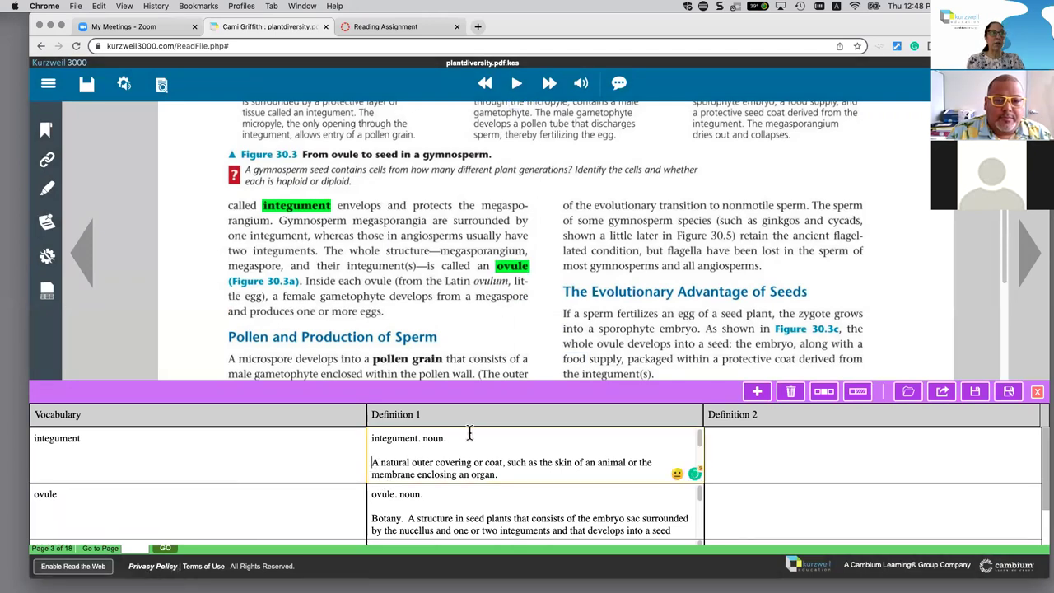
{"action": "left_click", "coordinate": [515, 86]}
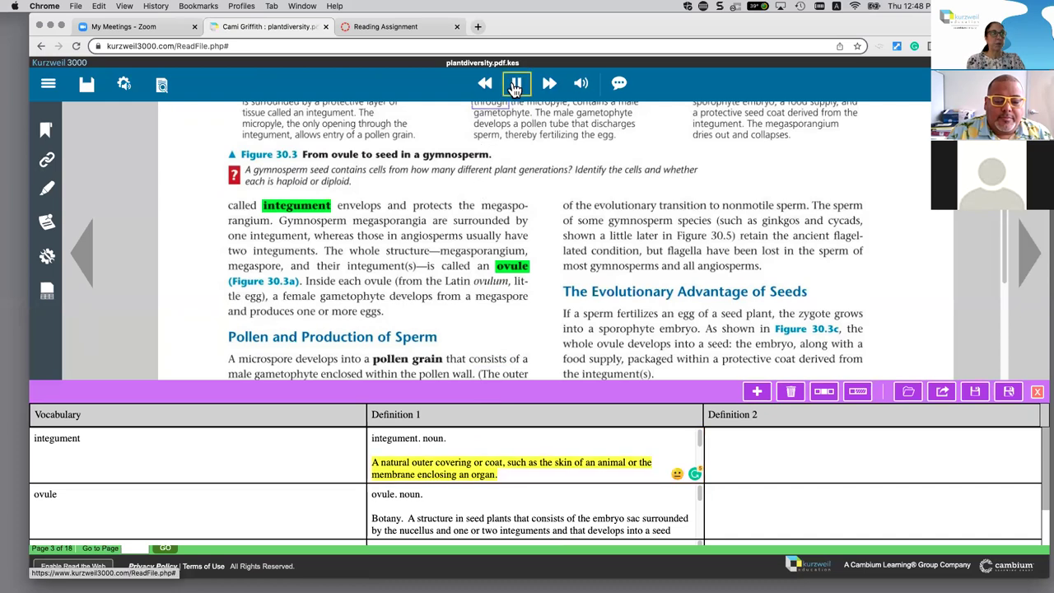
{"action": "left_click", "coordinate": [515, 86]}
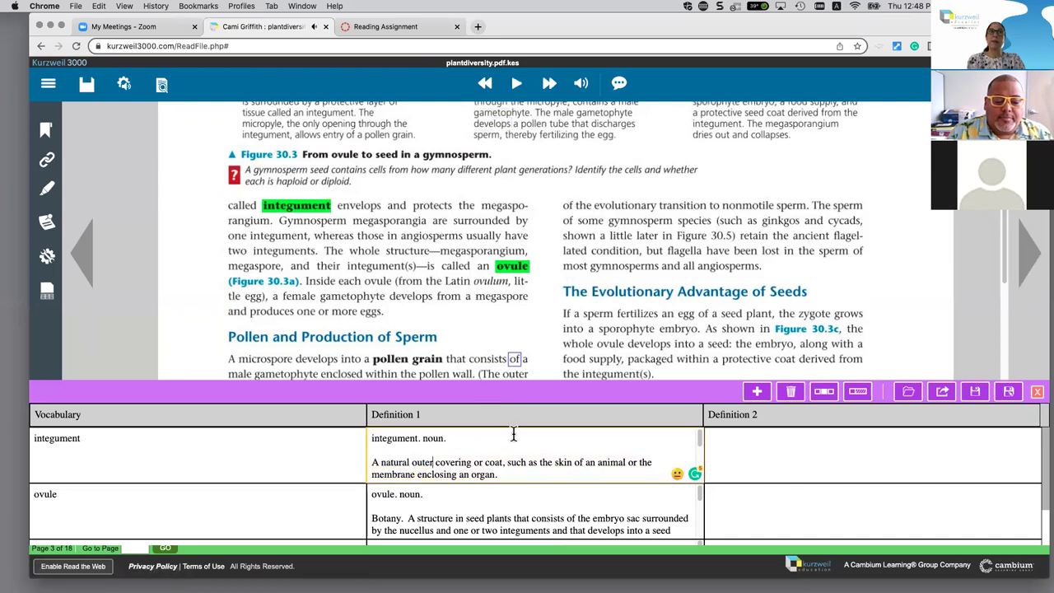
{"action": "left_click", "coordinate": [824, 392]}
{"action": "left_click", "coordinate": [858, 393]}
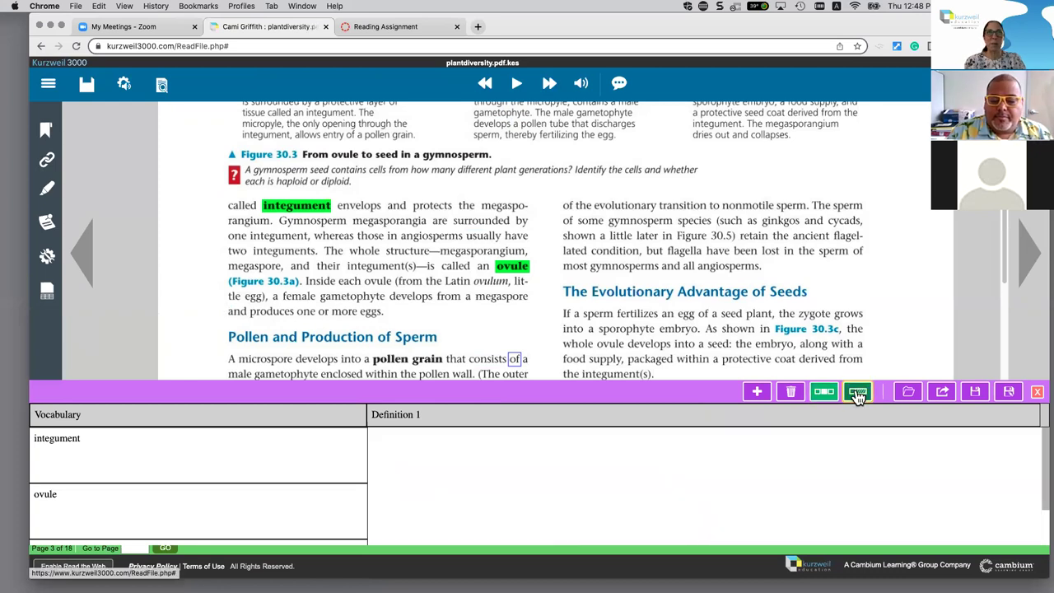
{"action": "left_click", "coordinate": [858, 394]}
{"action": "left_click", "coordinate": [824, 392]}
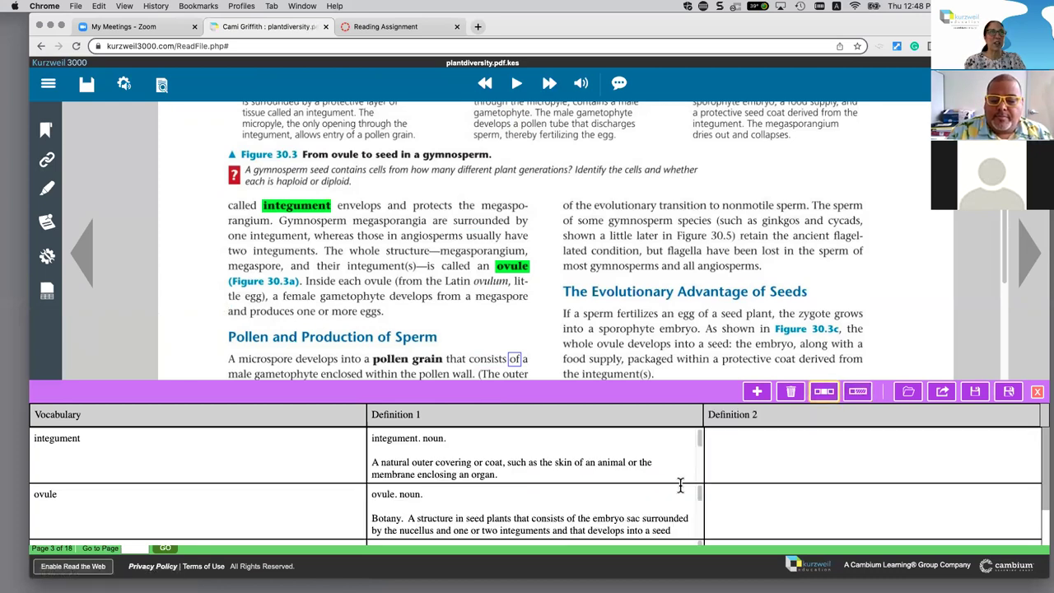
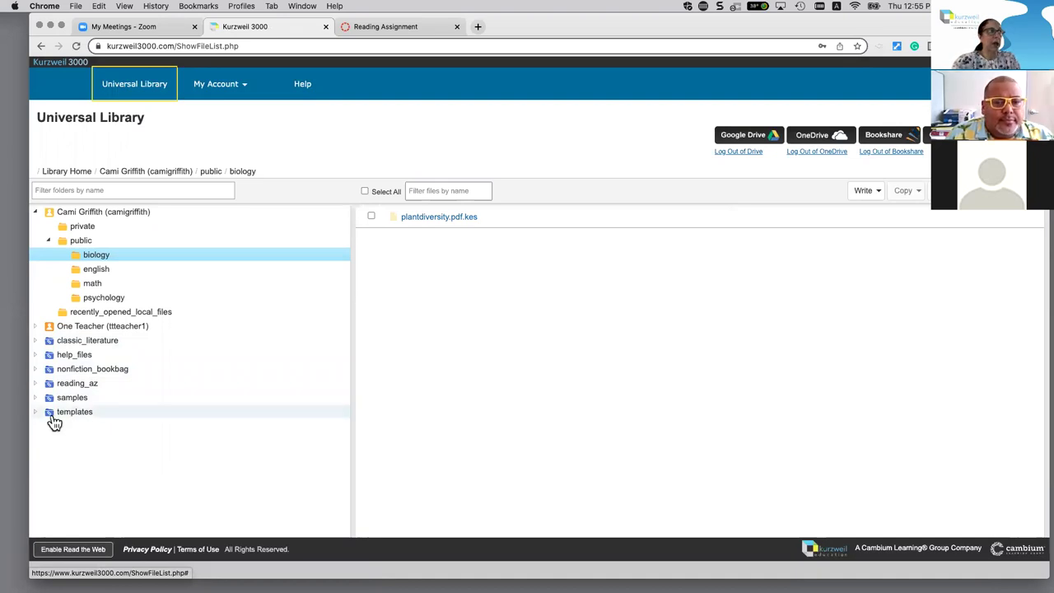
- Open academic_essay.kes from the templates > higher_ed_brainstorm folder
{"action": "left_click", "coordinate": [36, 412]}
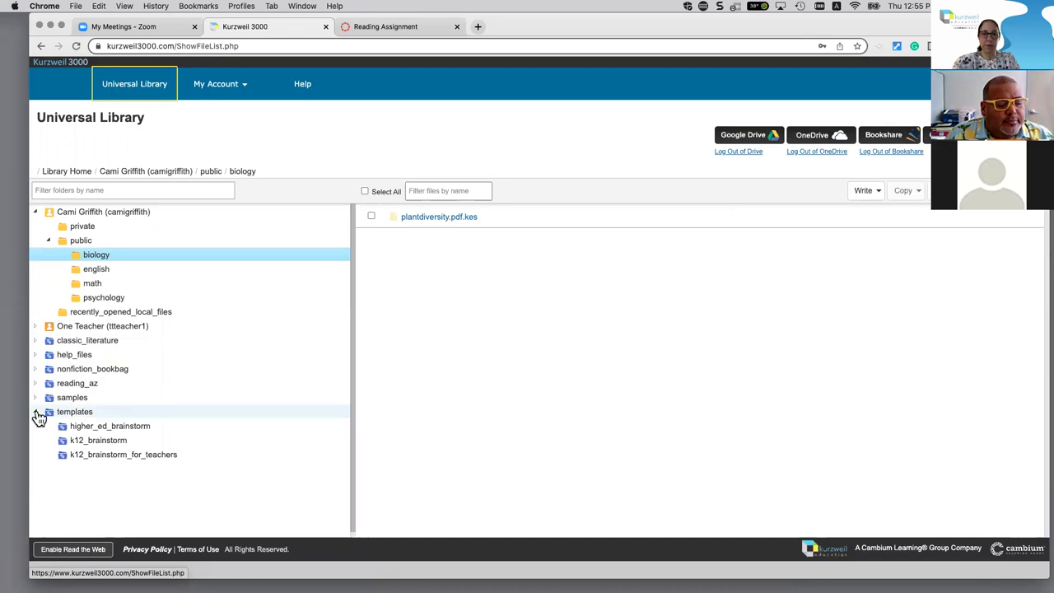
{"action": "left_click", "coordinate": [79, 428]}
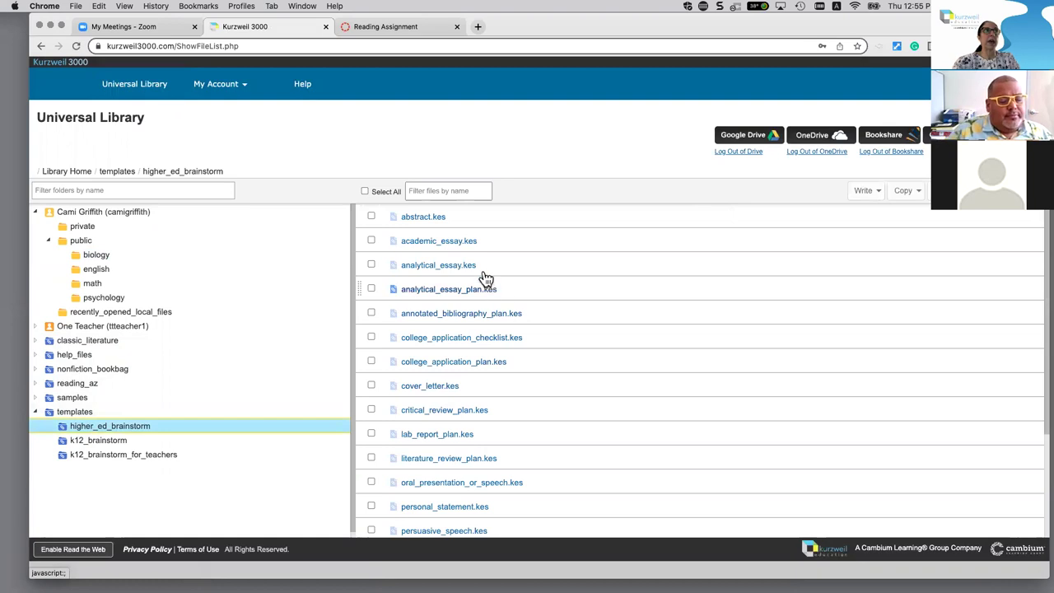
{"action": "scroll", "coordinate": [500, 315], "scroll_direction": "down", "scroll_amount": 5}
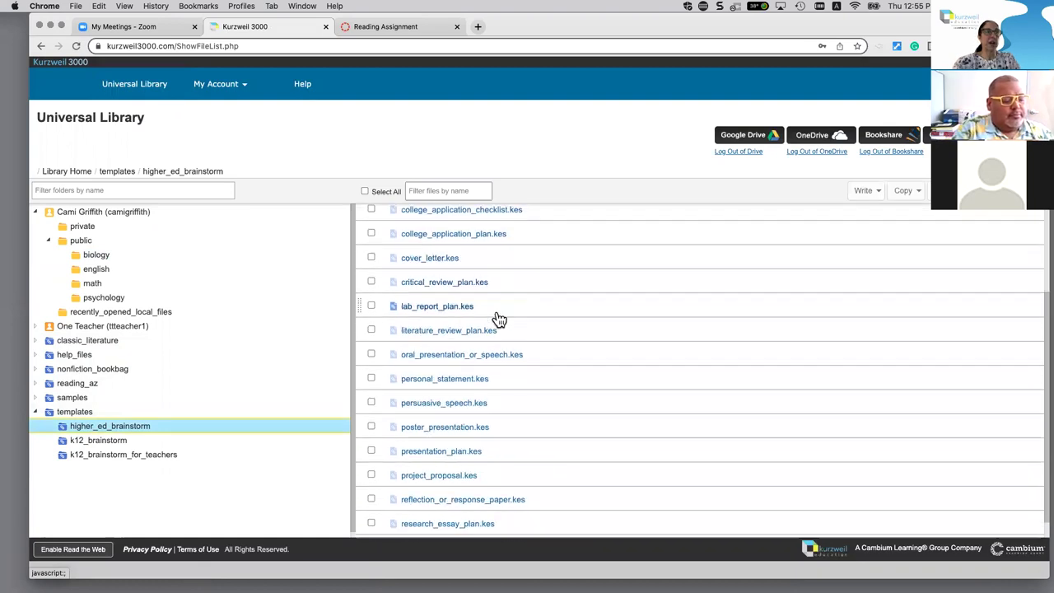
{"action": "scroll", "coordinate": [499, 311], "scroll_direction": "up", "scroll_amount": 5}
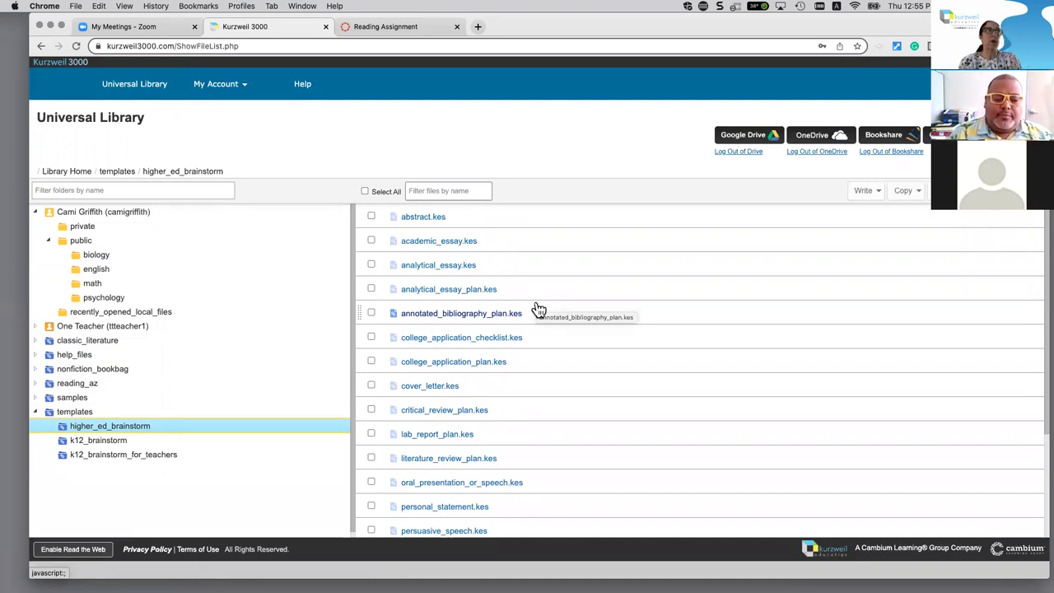
{"action": "left_click", "coordinate": [455, 242]}
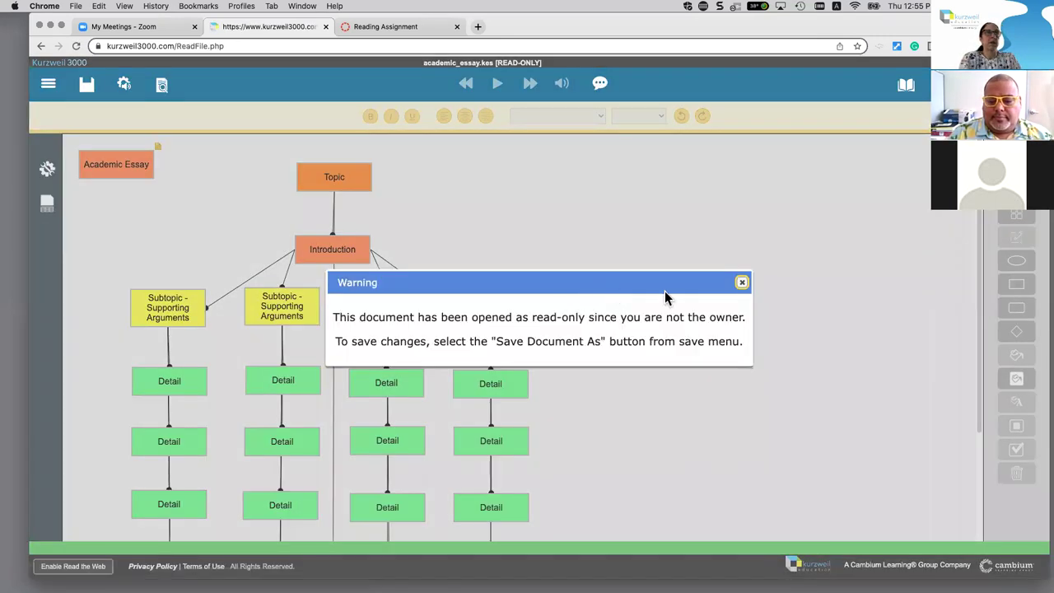
- Close the read-only Warning and scroll through the Topic, Introduction and Subtopic outline
{"action": "left_click", "coordinate": [743, 283]}
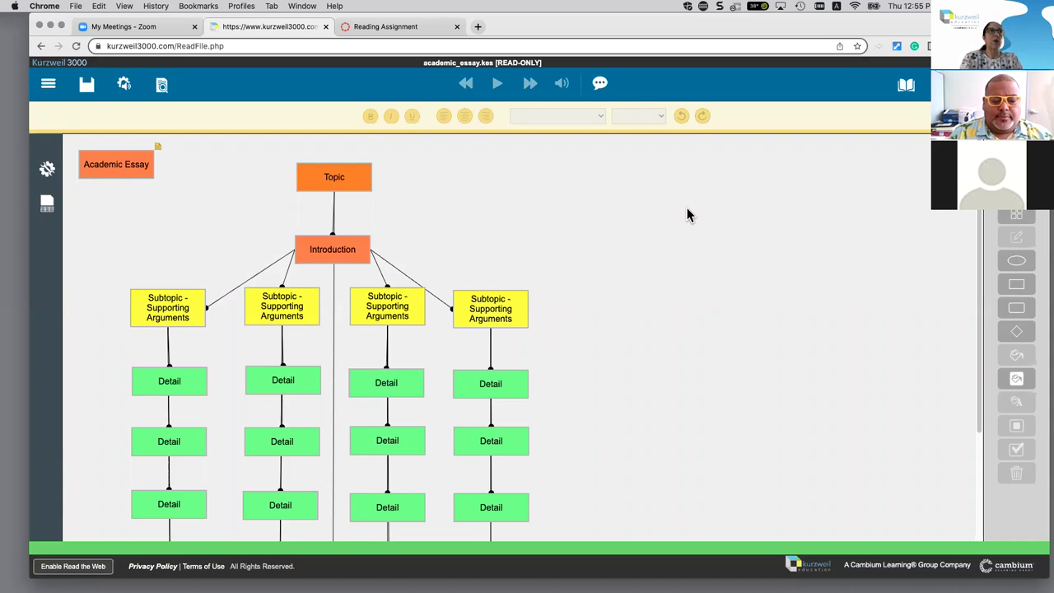
{"action": "scroll", "coordinate": [685, 262], "scroll_direction": "down", "scroll_amount": 5}
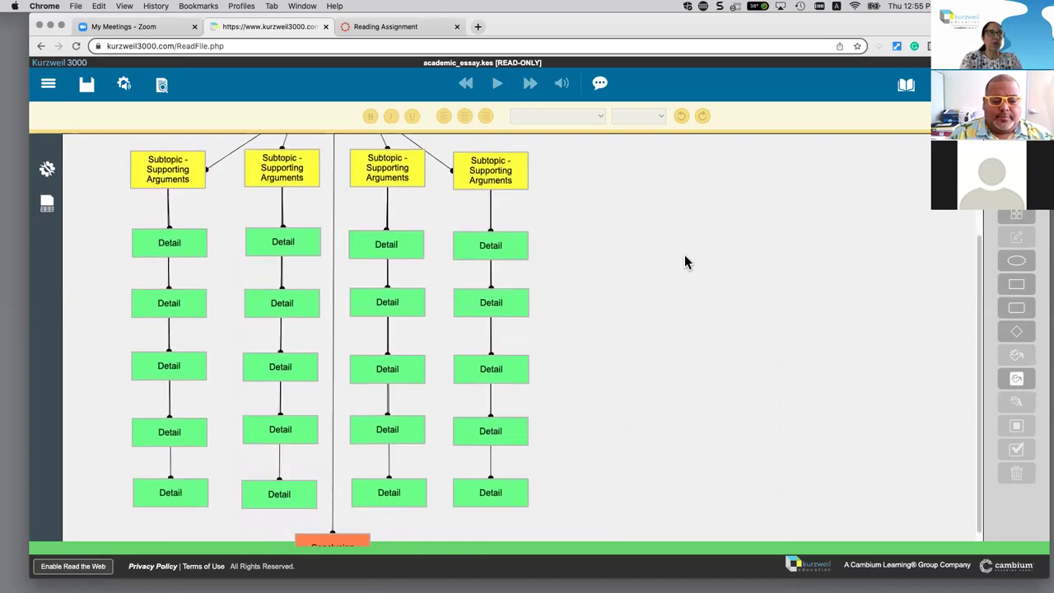
{"action": "scroll", "coordinate": [684, 262], "scroll_direction": "up", "scroll_amount": 5}
{"action": "scroll", "coordinate": [686, 262], "scroll_direction": "up", "scroll_amount": 1}
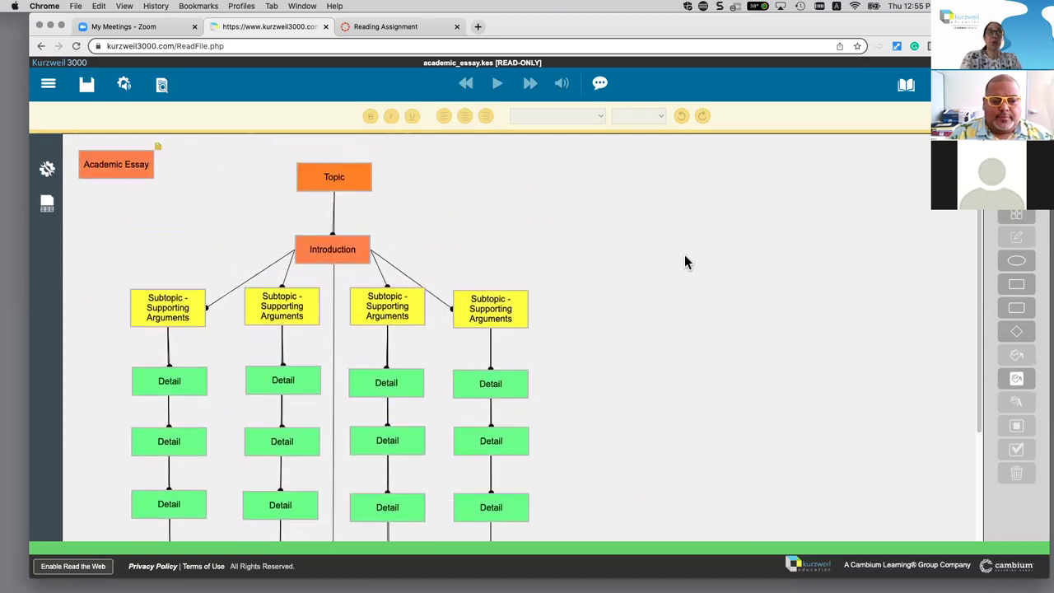
{"action": "scroll", "coordinate": [685, 257], "scroll_direction": "down", "scroll_amount": 3}
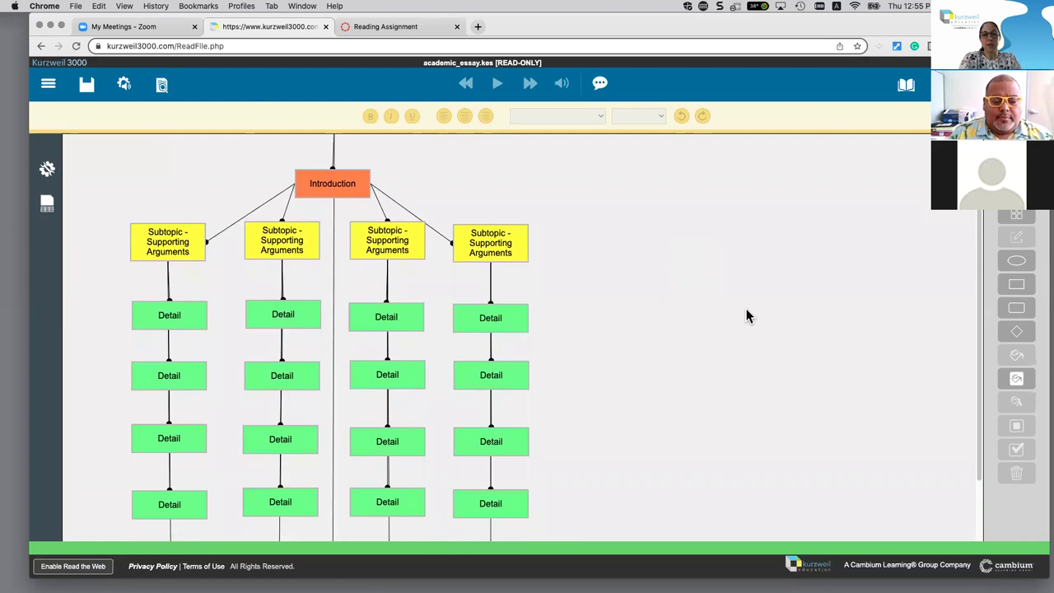
{"action": "scroll", "coordinate": [748, 316], "scroll_direction": "up", "scroll_amount": 3}
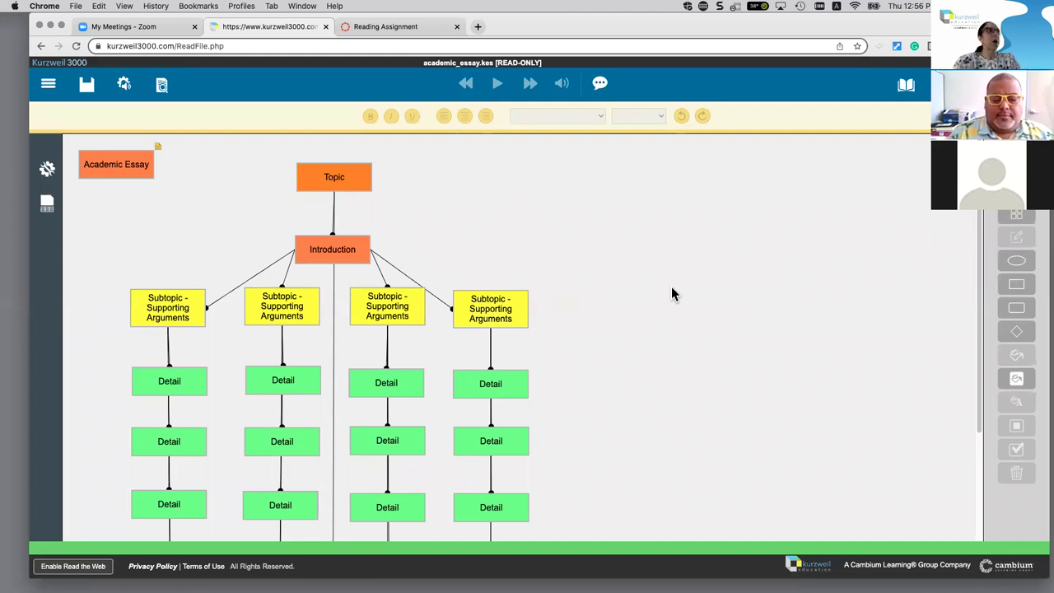
- Show the Academic Essay note, put the caret in it, and play its text aloud
{"action": "left_click", "coordinate": [158, 148]}
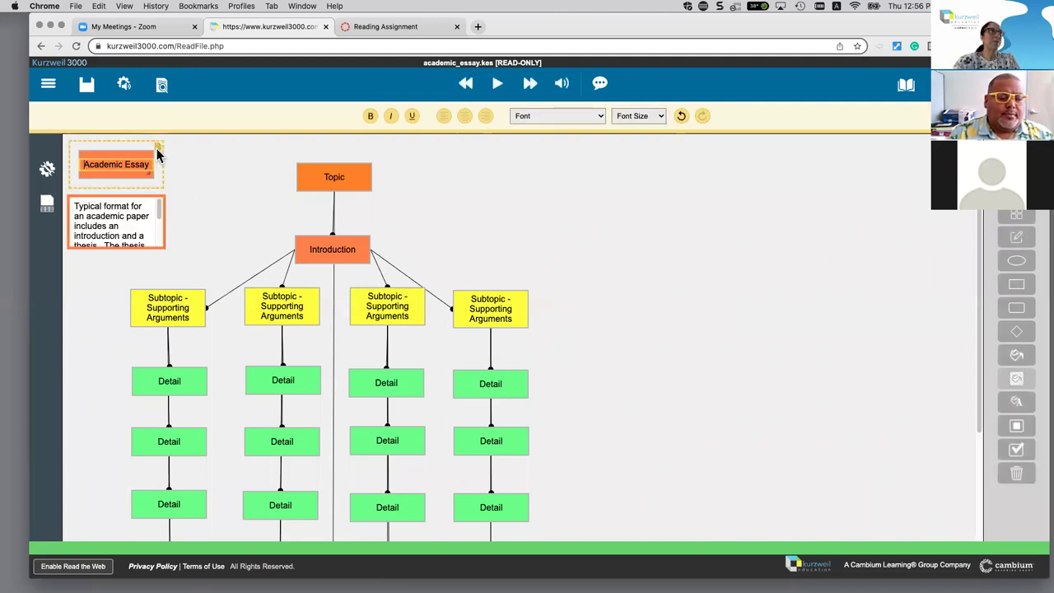
{"action": "left_click", "coordinate": [160, 223]}
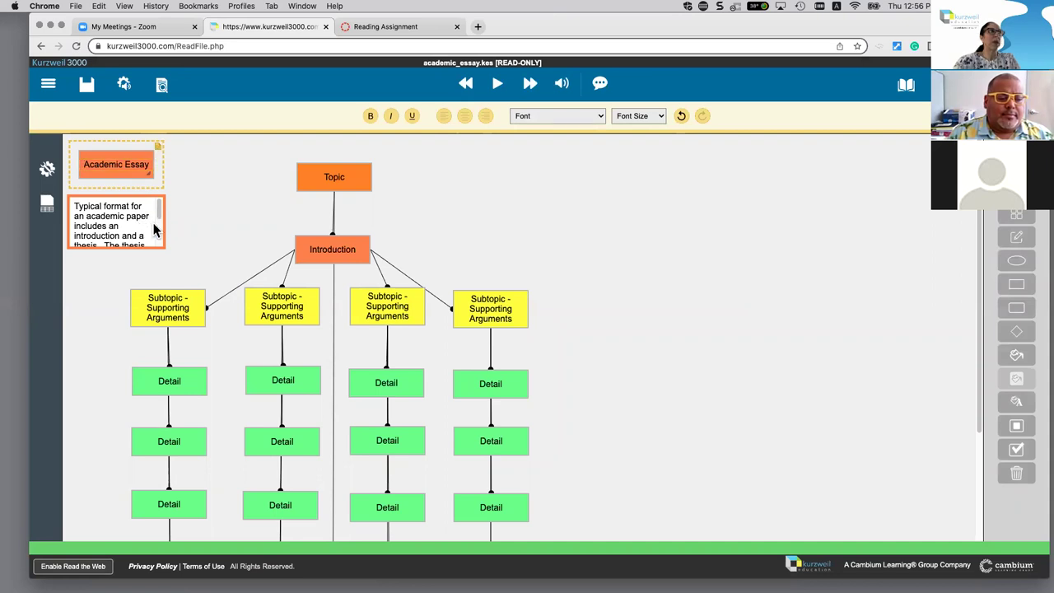
{"action": "mouse_move", "coordinate": [160, 223]}
{"action": "left_mouse_down"}
{"action": "mouse_move", "coordinate": [161, 247]}
{"action": "mouse_move", "coordinate": [160, 221]}
{"action": "left_mouse_up"}
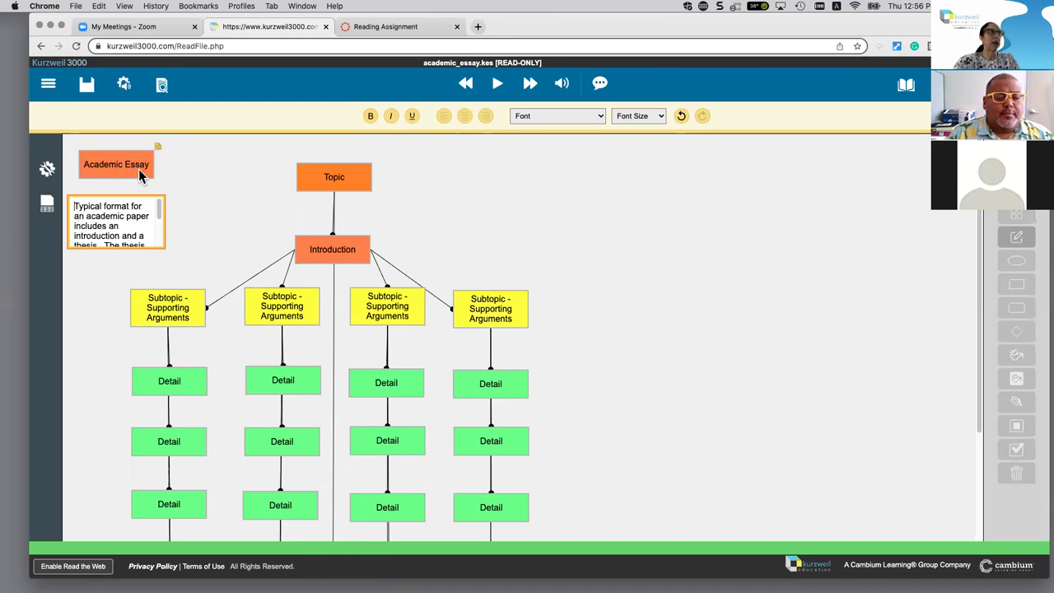
{"action": "left_click", "coordinate": [498, 84]}
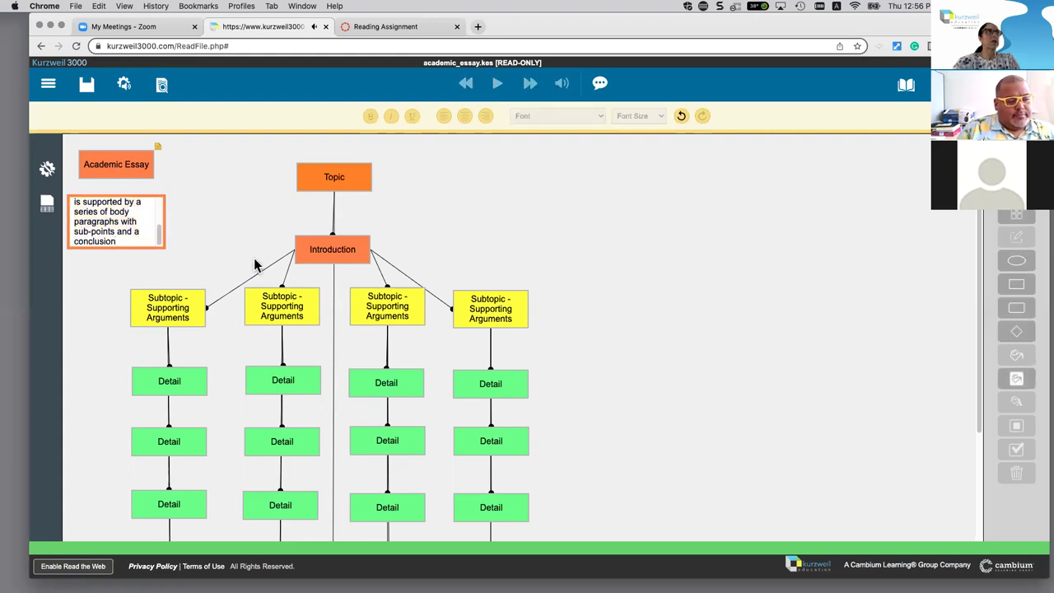
- Retitle the Topic box 'Pant Diversity', then bring up the Views menu
{"action": "double_click", "coordinate": [333, 177]}
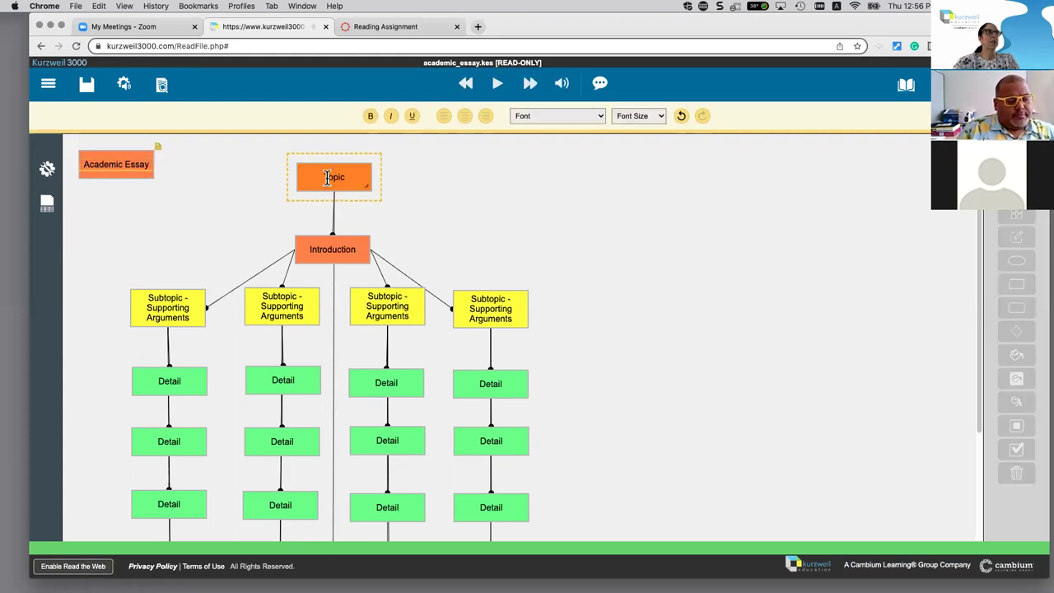
{"action": "type", "text": "Pant Viv"}
{"action": "key", "text": "BackSpace"}
{"action": "key", "text": "BackSpace"}
{"action": "key", "text": "BackSpace"}
{"action": "type", "text": "Diversity"}
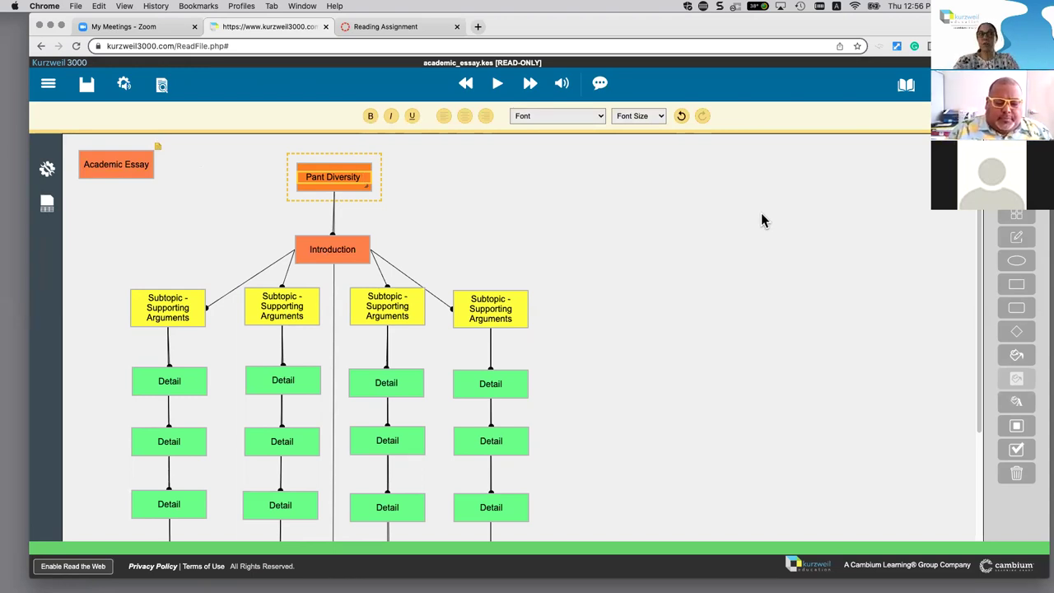
{"action": "left_click", "coordinate": [1017, 214]}
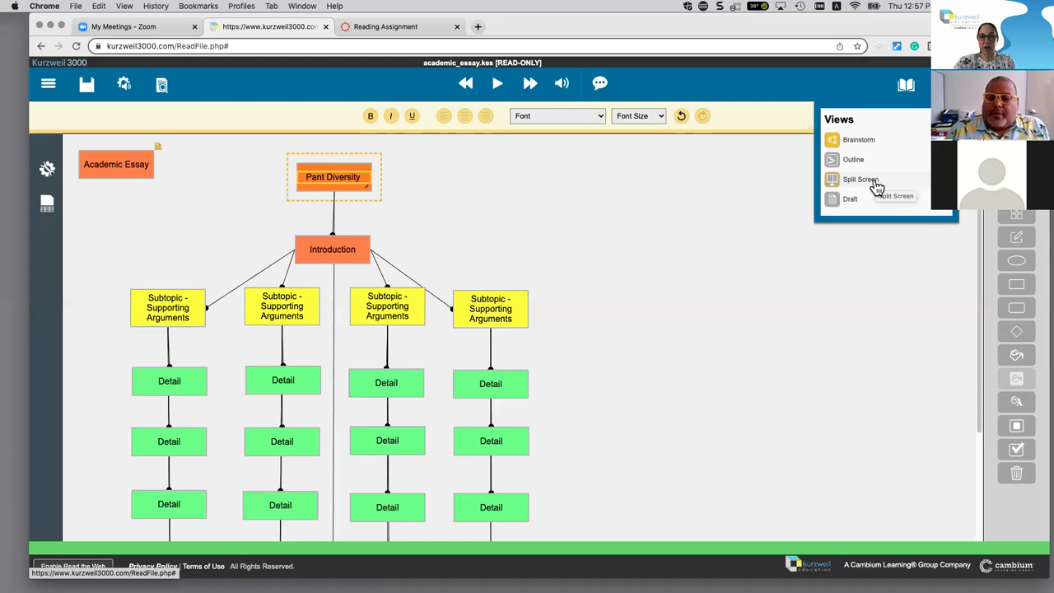
- Switch to Split Screen view and type 'TECHNICAL SUPPORT' as the draft's first line
{"action": "left_click", "coordinate": [861, 179]}
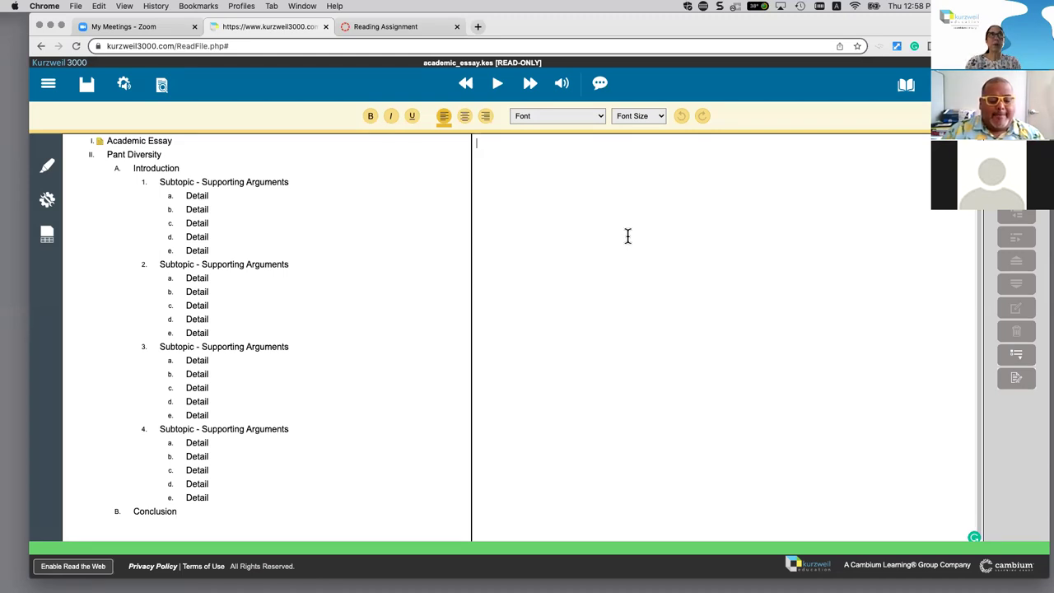
{"action": "type", "text": "TECHNICAL LSUP"}
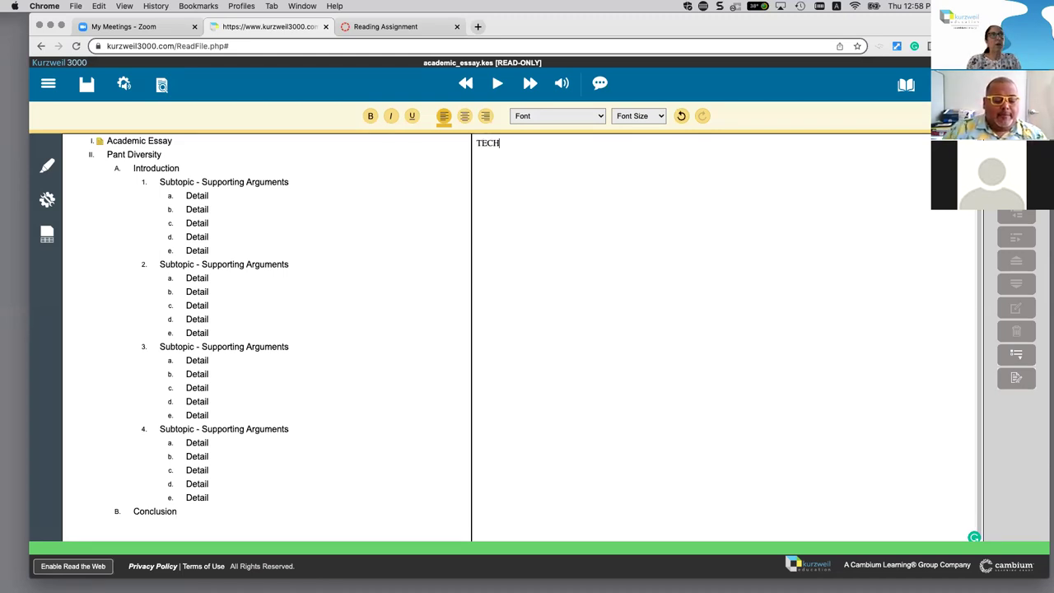
{"action": "key", "text": "BackSpace"}
{"action": "key", "text": "BackSpace"}
{"action": "key", "text": "BackSpace"}
{"action": "key", "text": "BackSpace"}
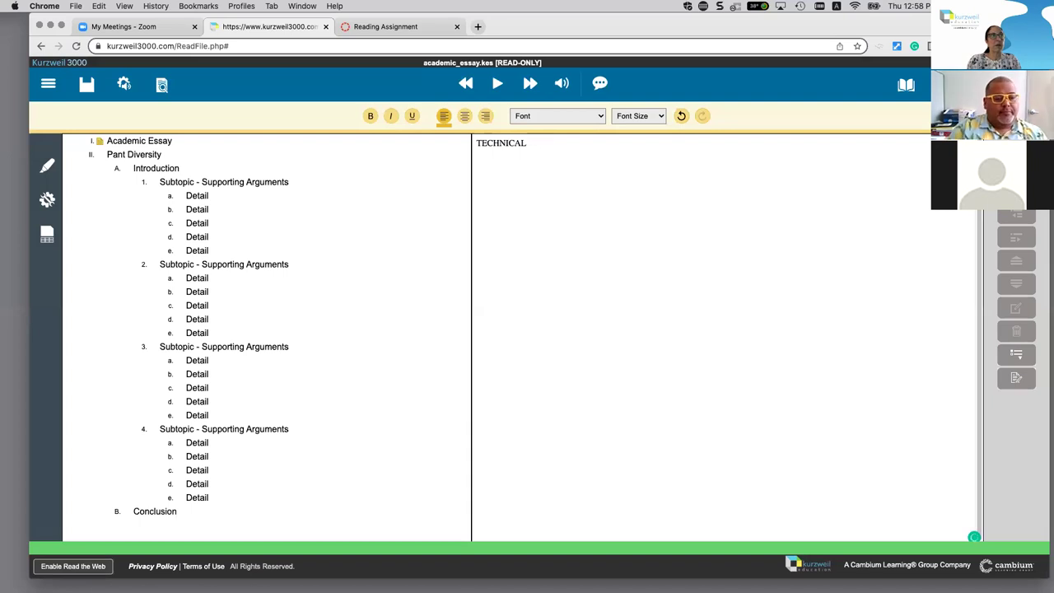
{"action": "type", "text": "SUPPORT"}
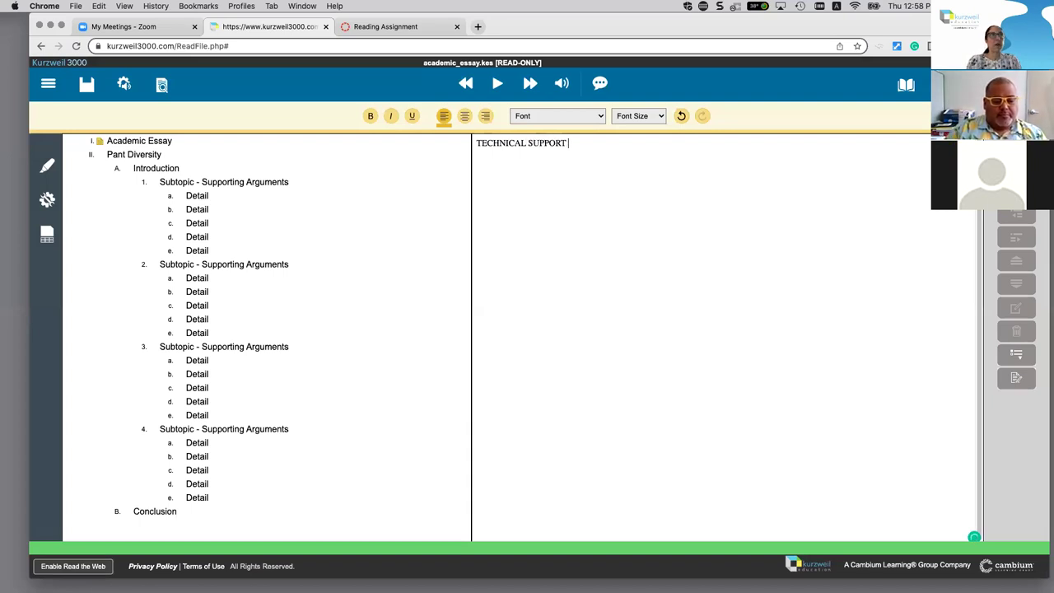
- Set the TECHNICAL SUPPORT heading to font size 30
{"action": "triple_click", "coordinate": [471, 146]}
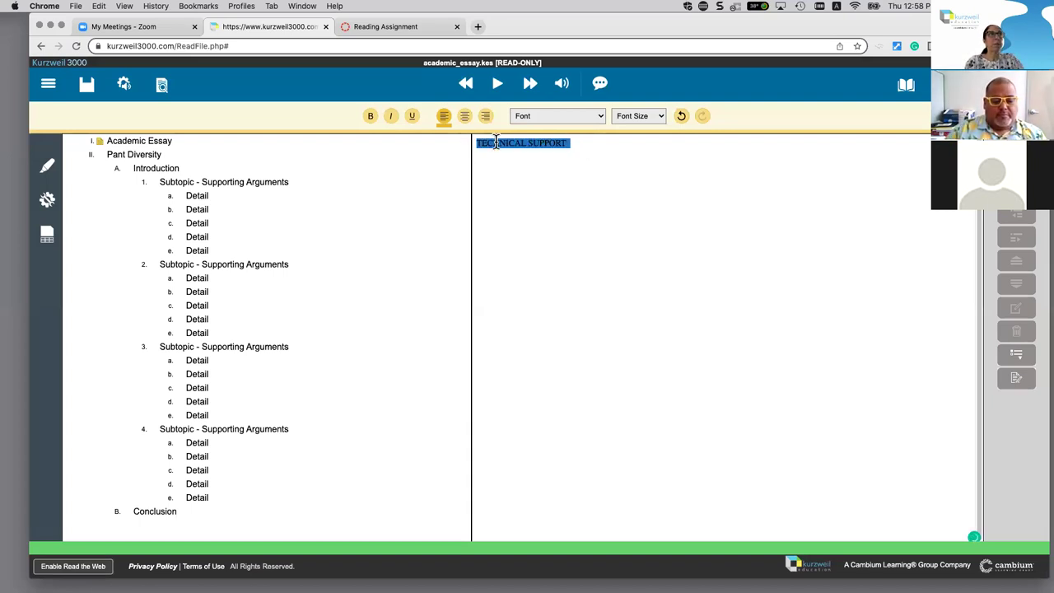
{"action": "left_click", "coordinate": [647, 120]}
{"action": "left_click", "coordinate": [623, 224]}
- Add the support phone number with its extension and the contact's name on new lines below
{"action": "left_click", "coordinate": [735, 152]}
{"action": "key", "text": "Return"}
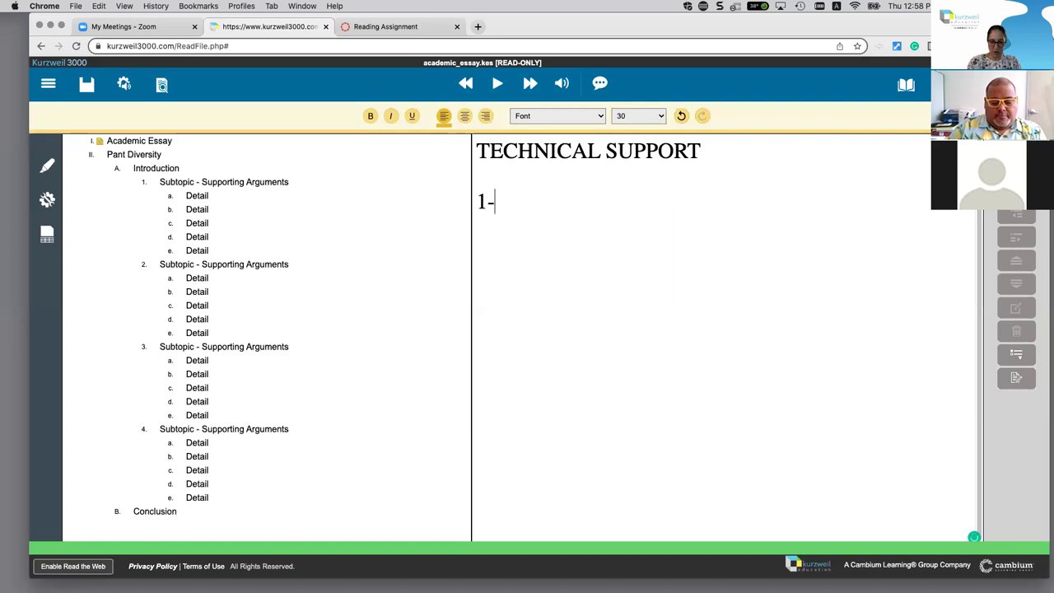
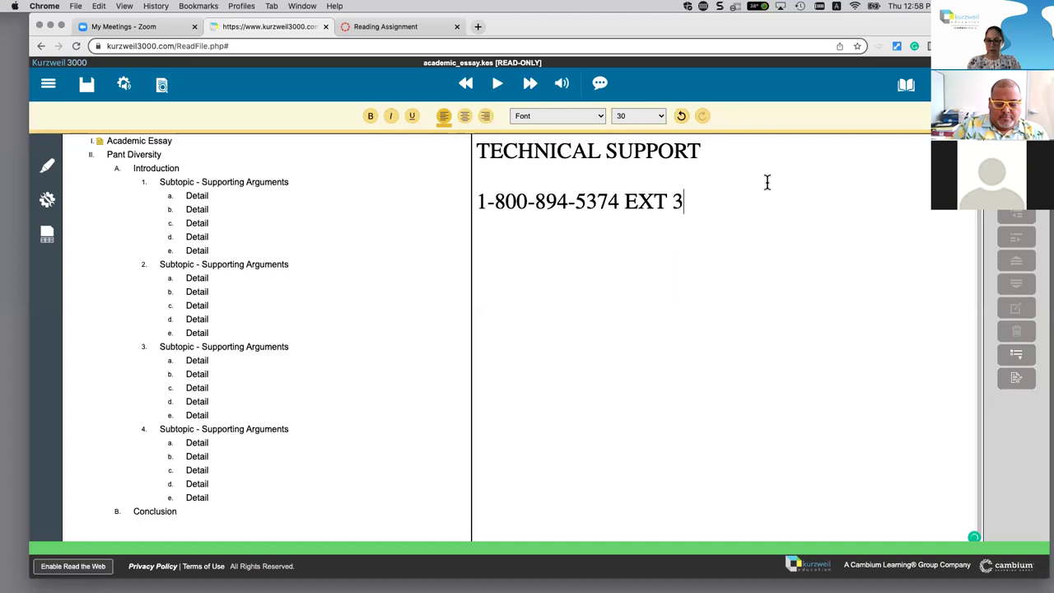
{"action": "key", "text": "Return"}
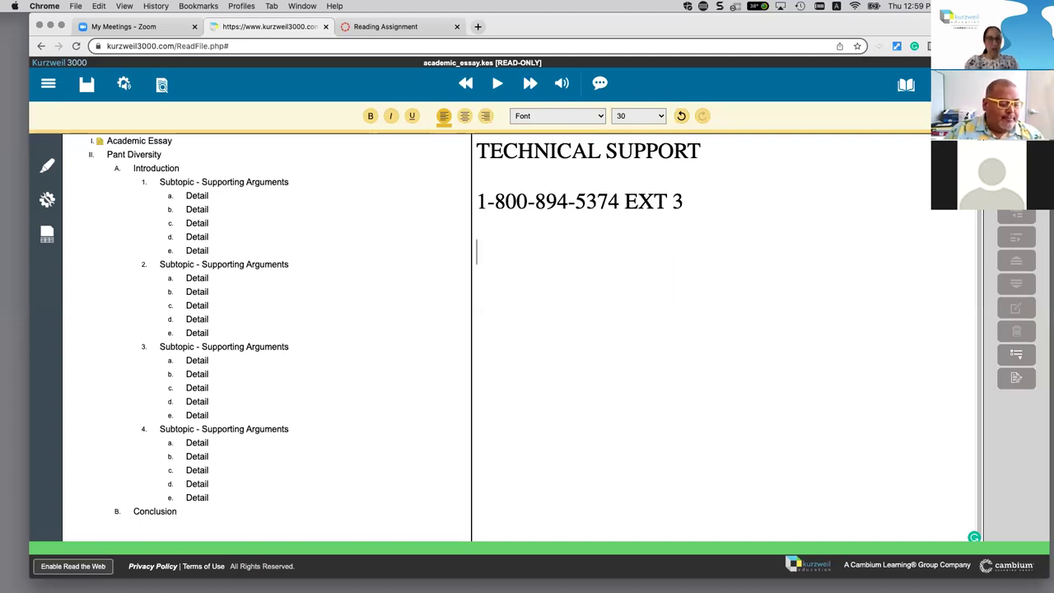
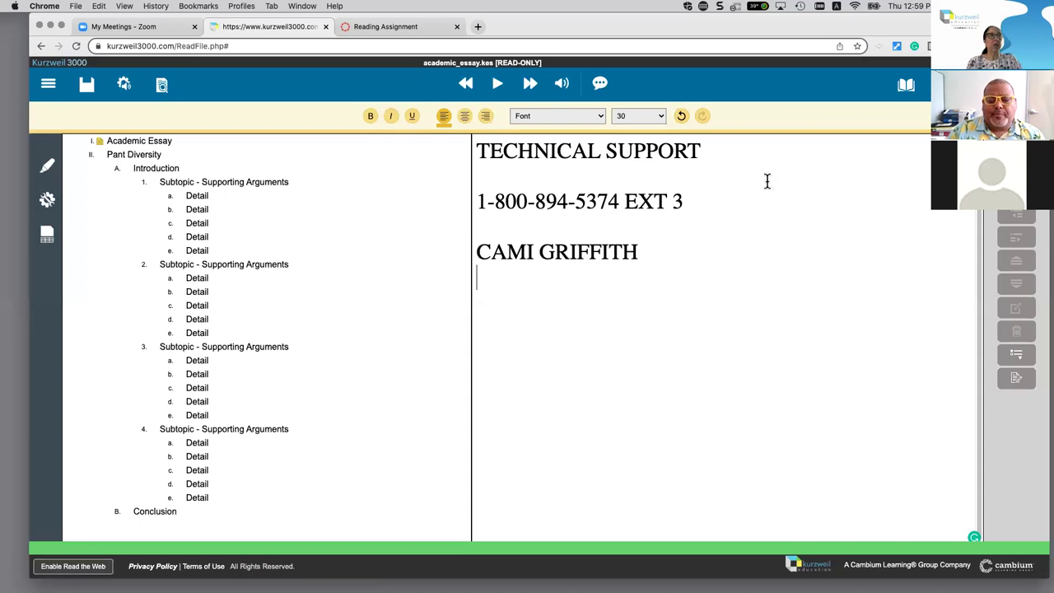
- Copy the phone line under the contact's name with extension 653, then start the contact's e-mail address
{"action": "left_click_drag", "start_coordinate": [477, 201], "coordinate": [681, 198]}
{"action": "right_click", "coordinate": [679, 198]}
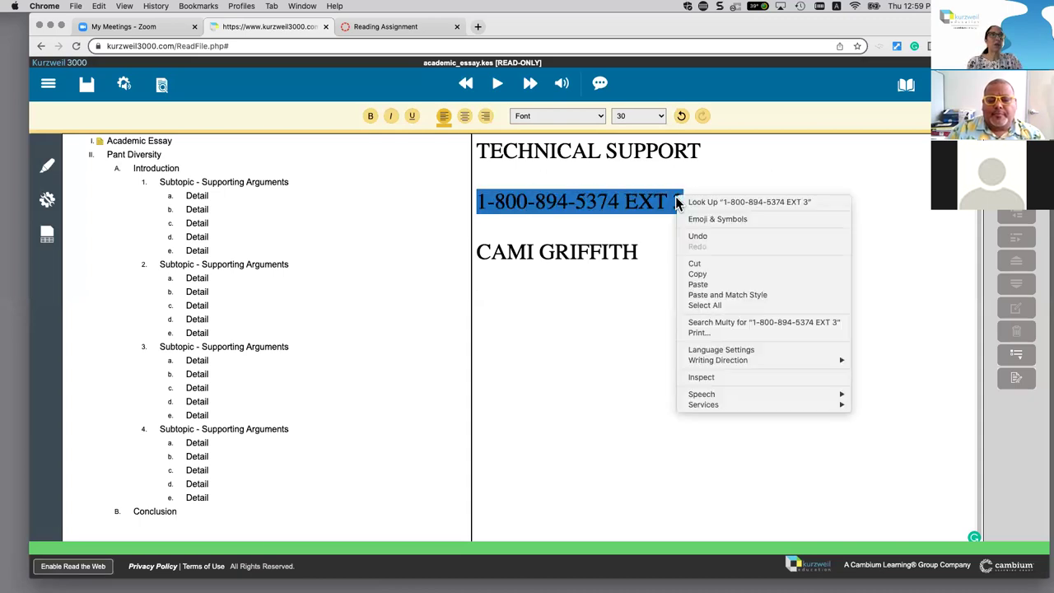
{"action": "left_click", "coordinate": [697, 274]}
{"action": "left_click", "coordinate": [542, 298]}
{"action": "key", "text": "super+v"}
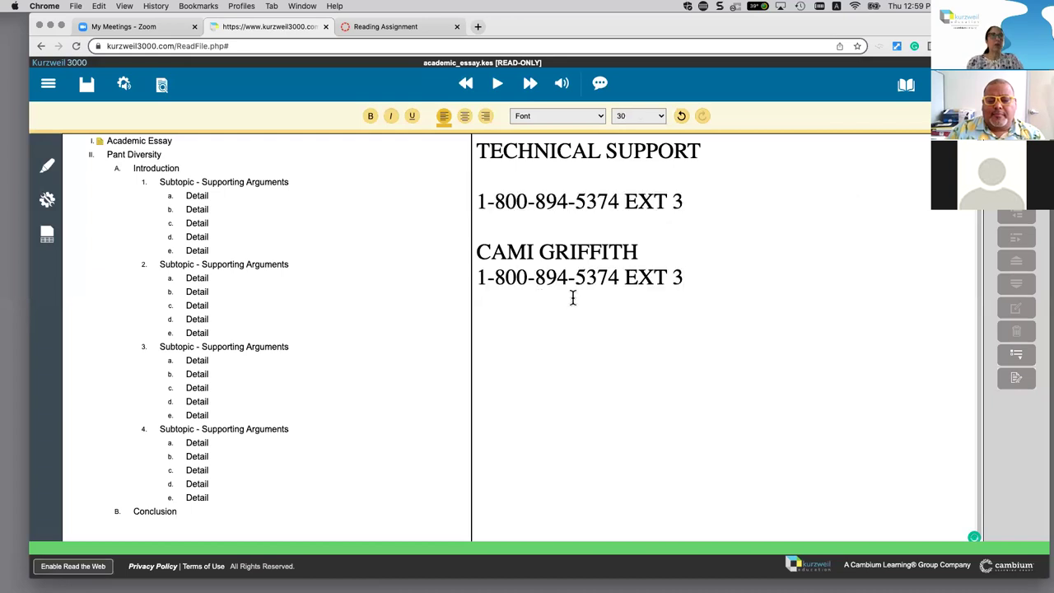
{"action": "key", "text": "BackSpace"}
{"action": "type", "text": "653"}
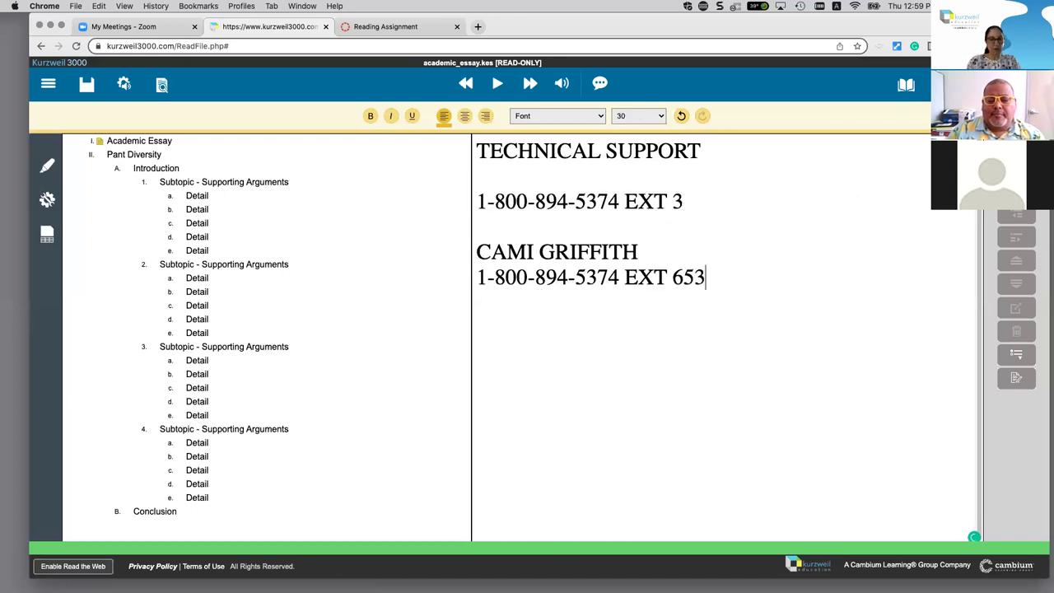
{"action": "key", "text": "Return"}
{"action": "key", "text": "Return"}
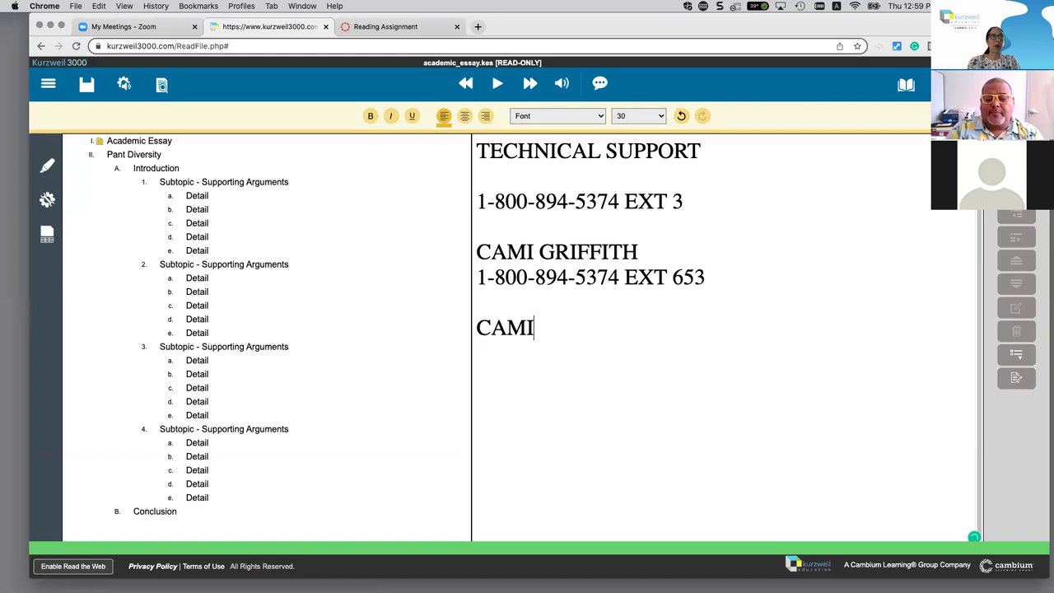
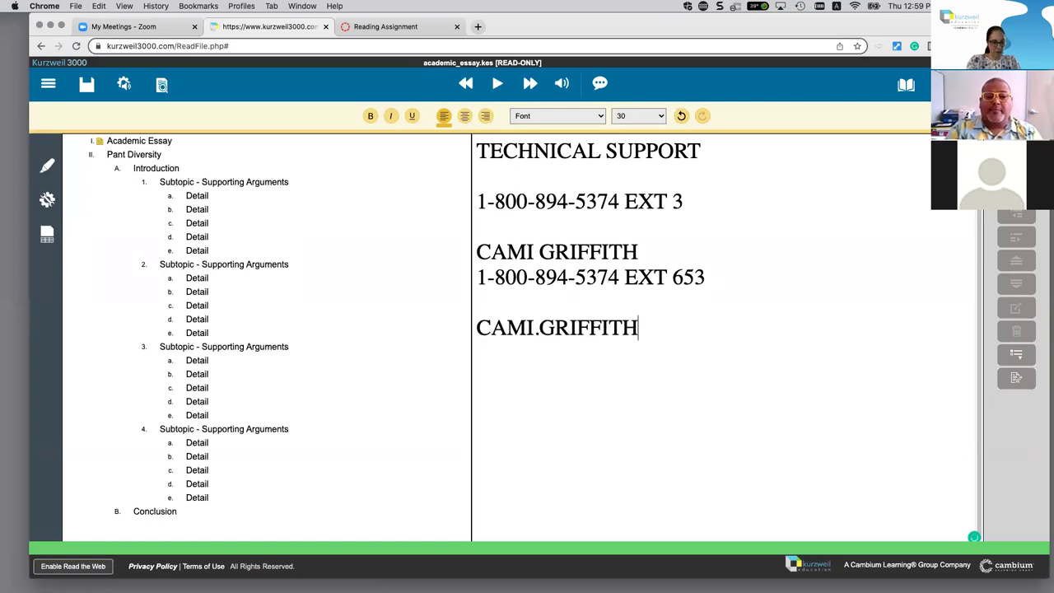